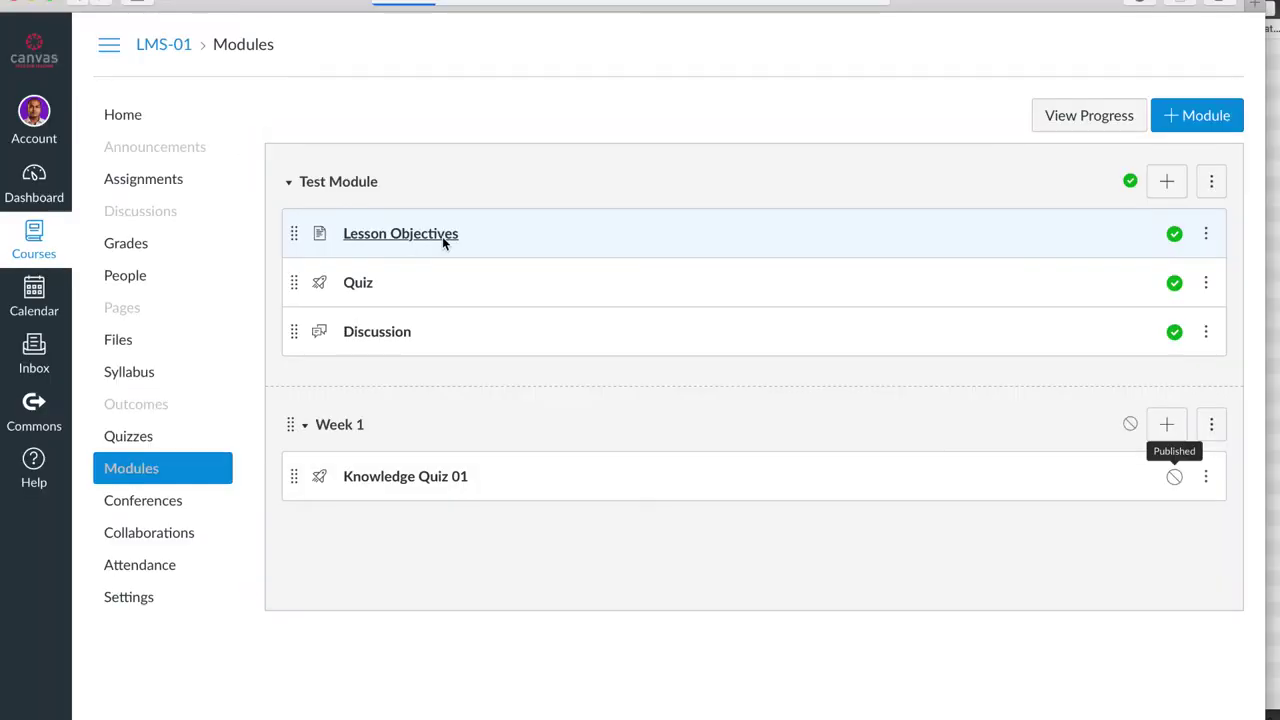
# Open the Lesson Objectives page from the Test Module for editing and enter "Objectives:" as its body text.
pyautogui.click(443, 238)
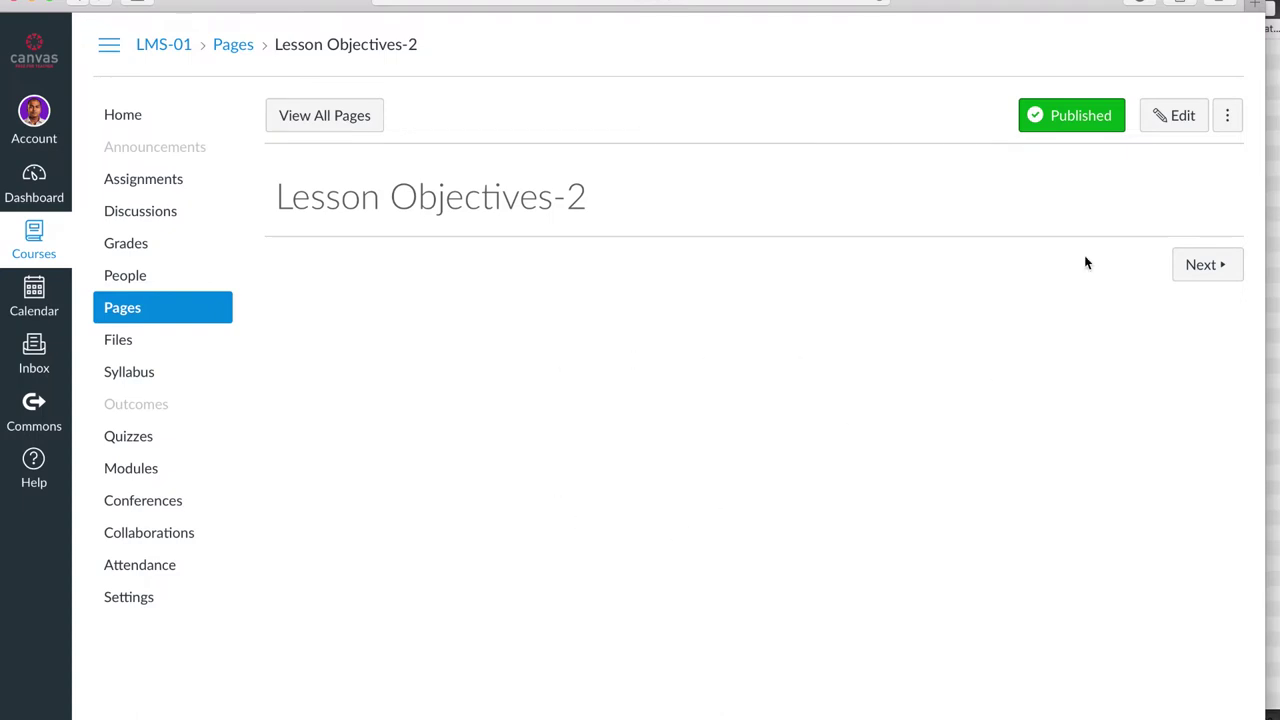
pyautogui.click(1177, 122)
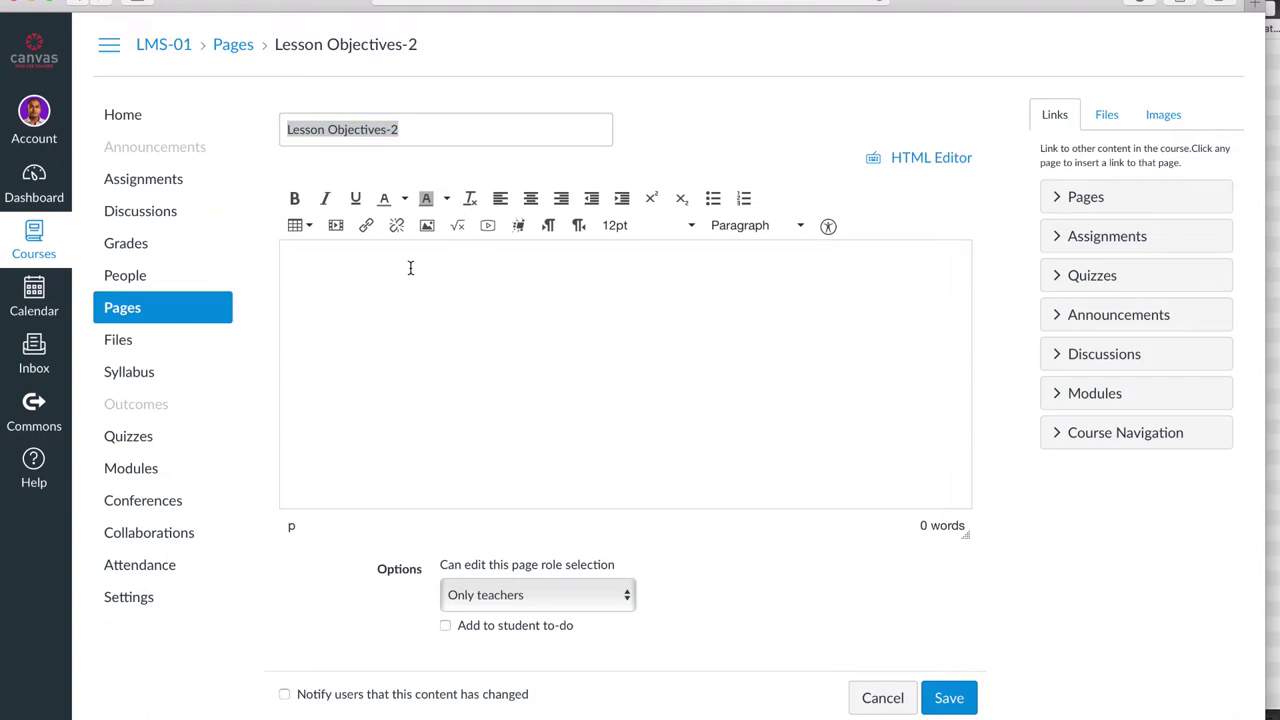
pyautogui.write('Objectives:')
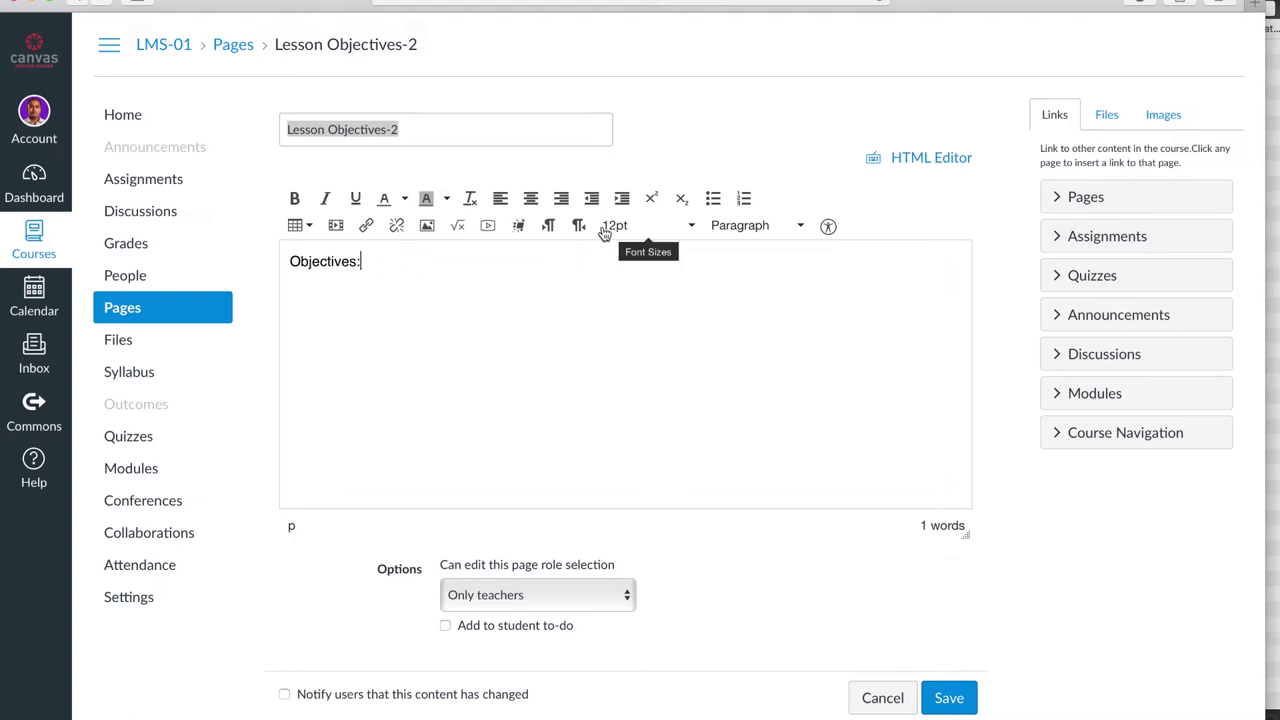
pyautogui.click(488, 228)
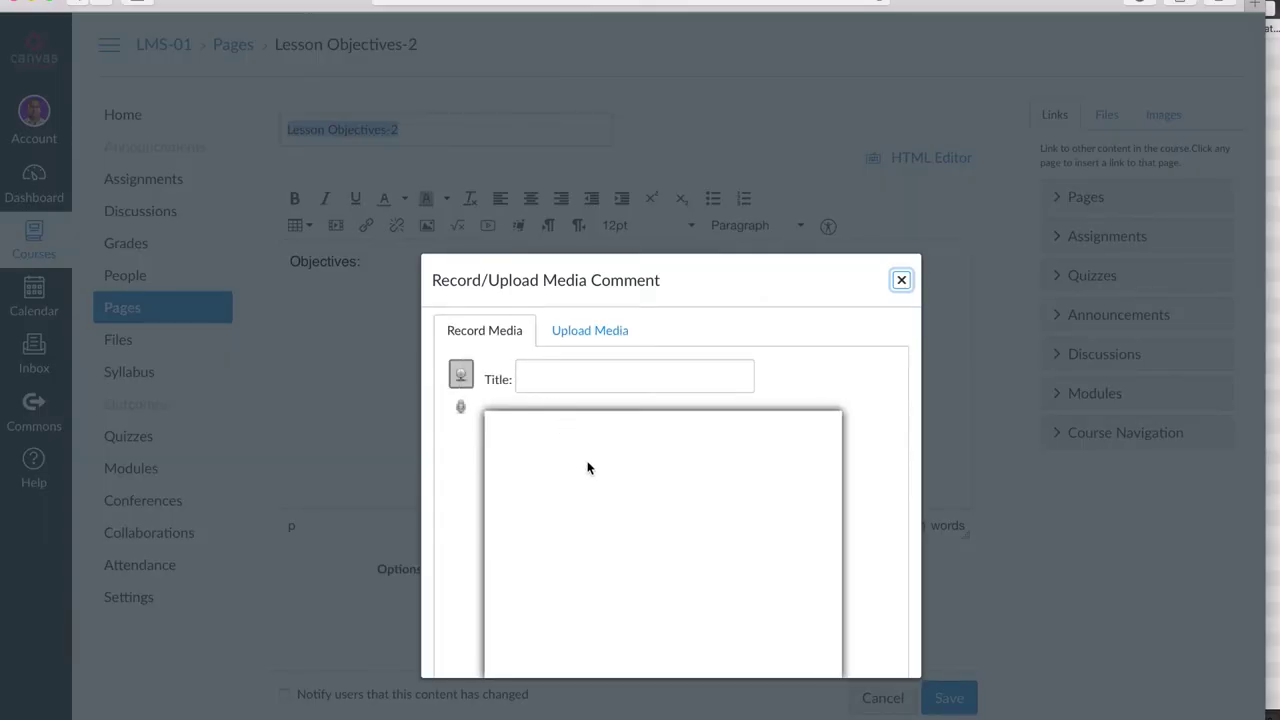
pyautogui.press('Escape')
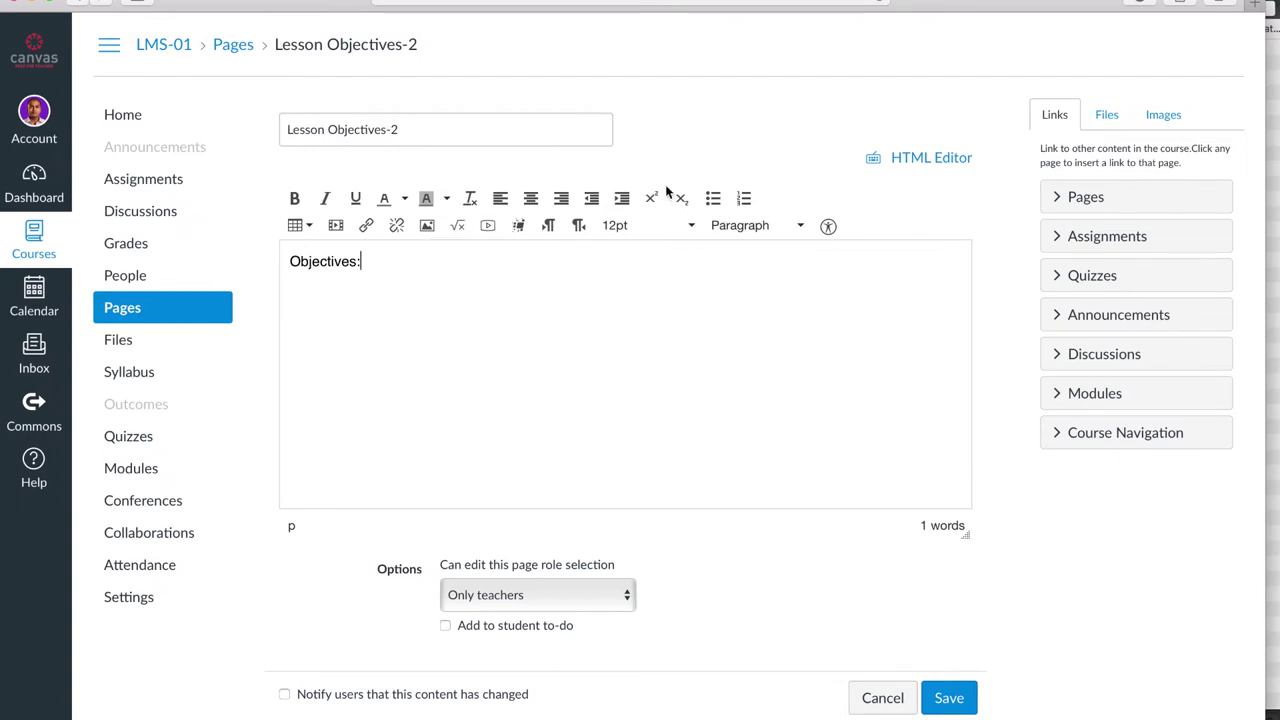
# Show the page's HTML source, switch to Google Slides and copy the full embed code of the published presentation.
pyautogui.click(938, 160)
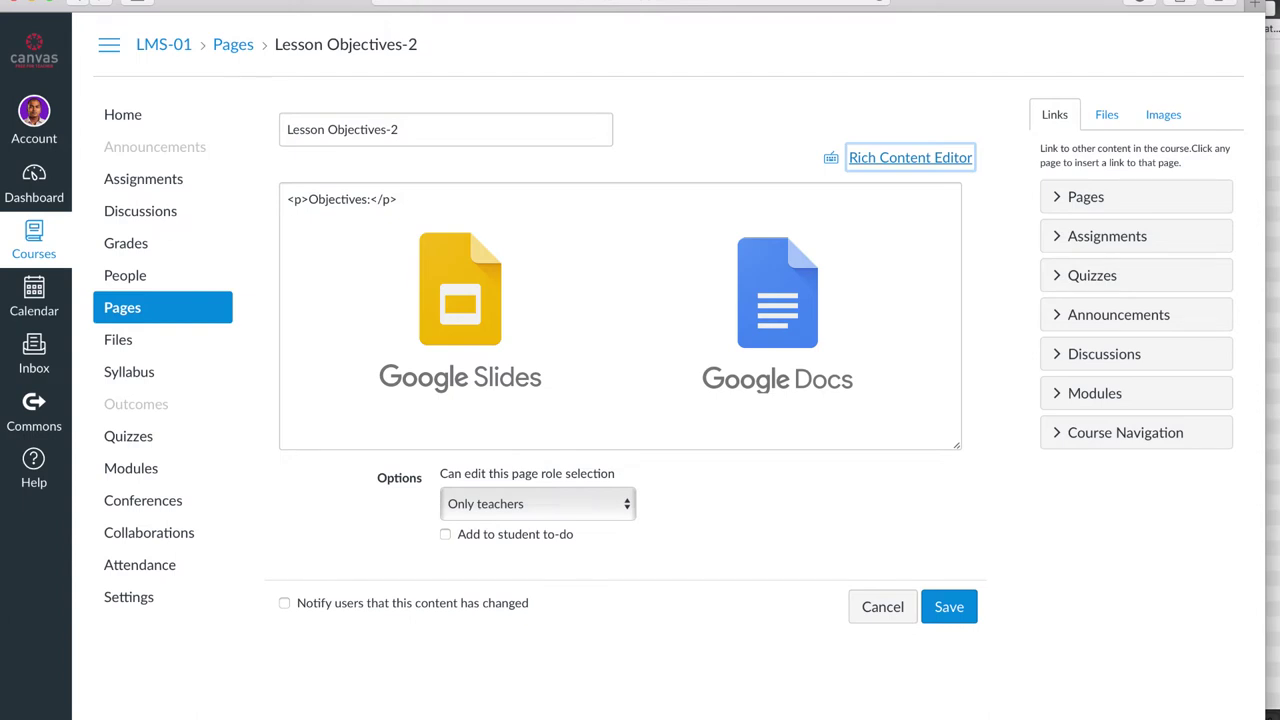
pyautogui.hotkey('ctrl', 'Up')
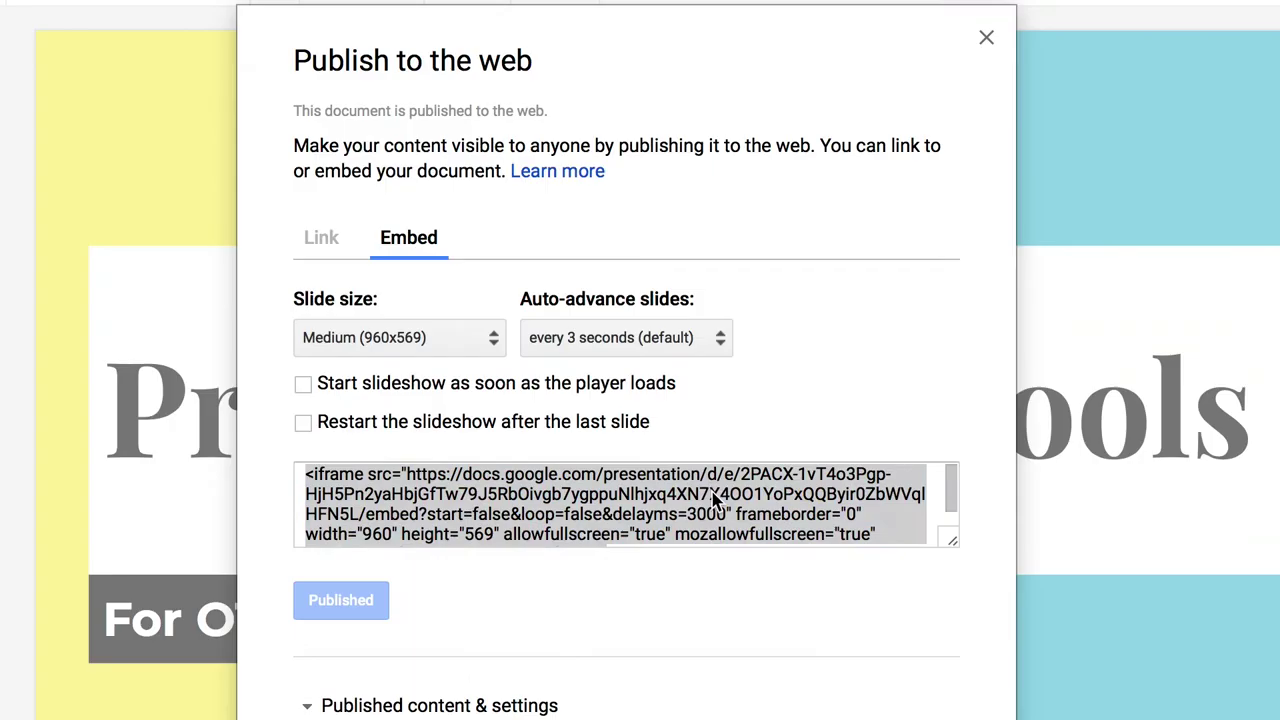
pyautogui.click(712, 490)
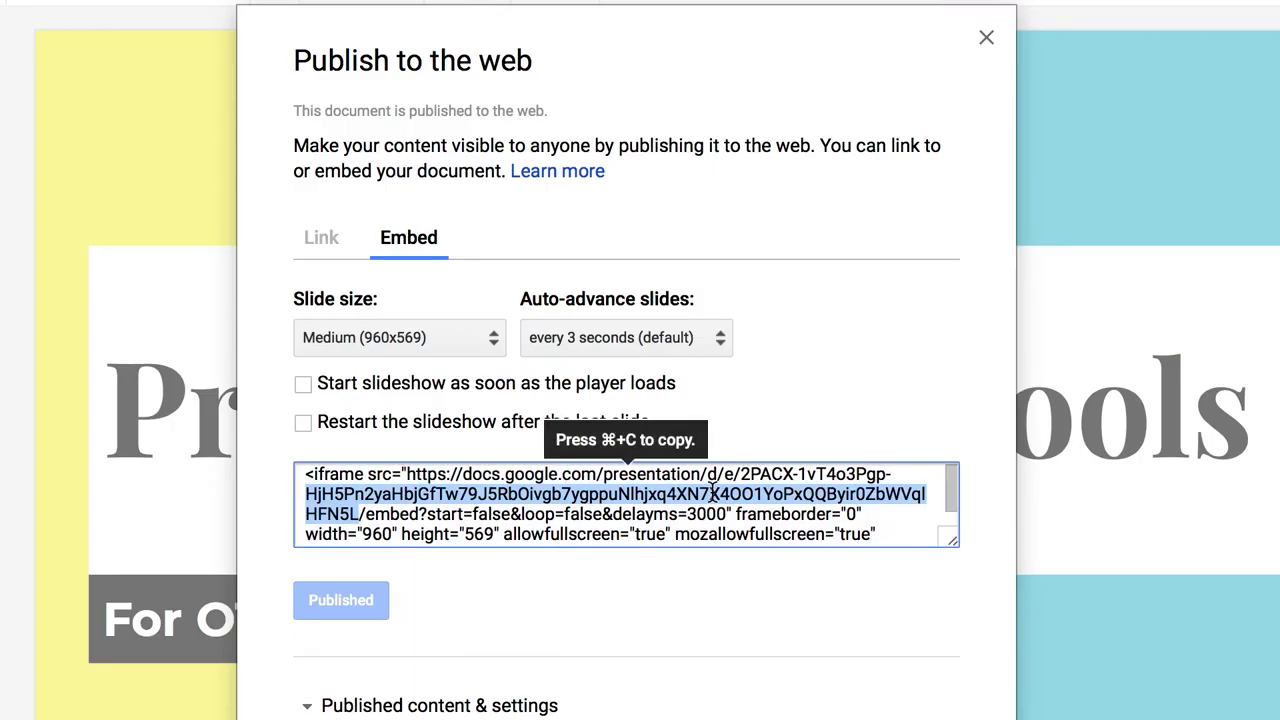
pyautogui.click(712, 490)
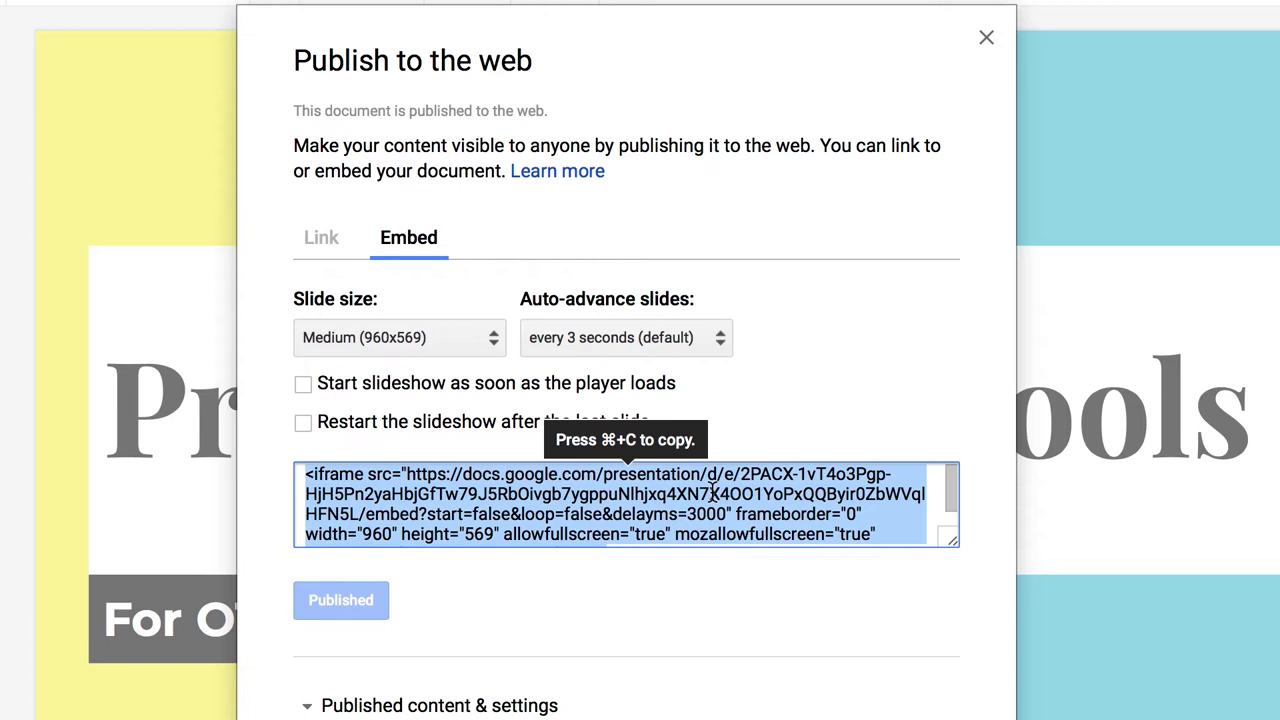
pyautogui.press('super+c')
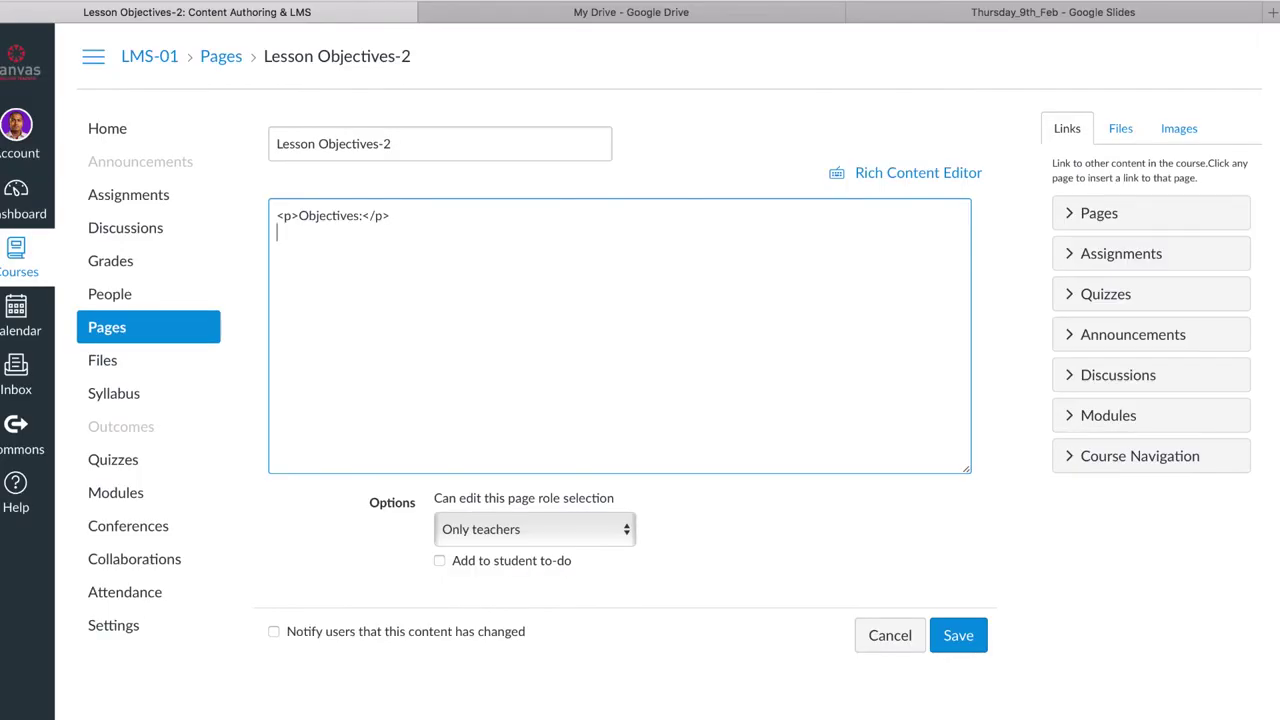
# Paste the presentation's embed code below the "Objectives:" paragraph, check it in the rich content view and save the page.
pyautogui.press('super+v')
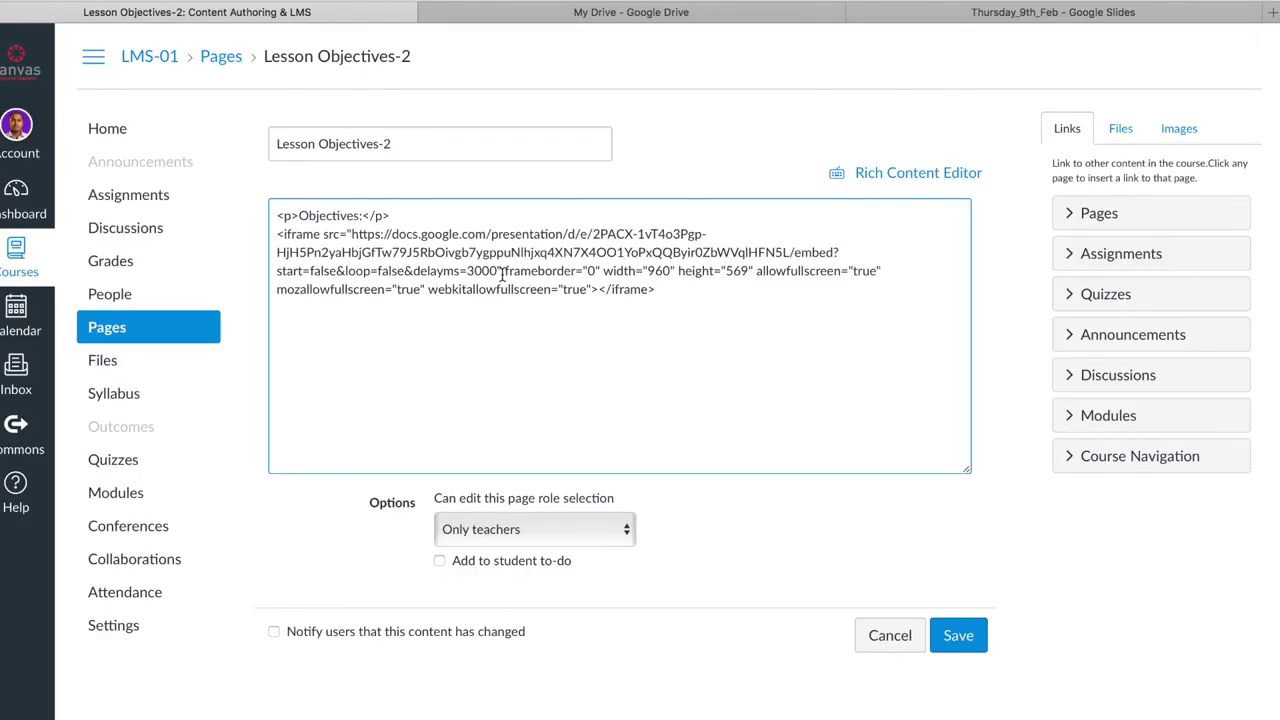
pyautogui.click(922, 175)
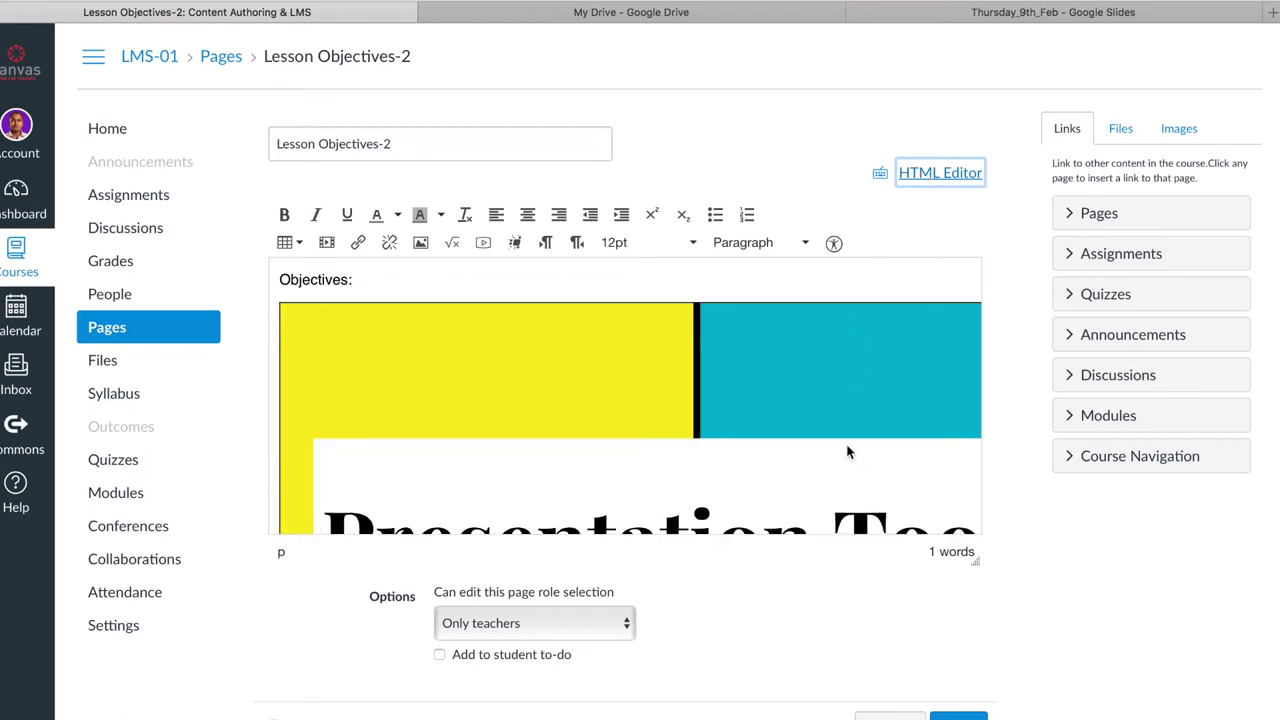
pyautogui.scroll(-2, 846, 452)
pyautogui.scroll(-1, 846, 452)
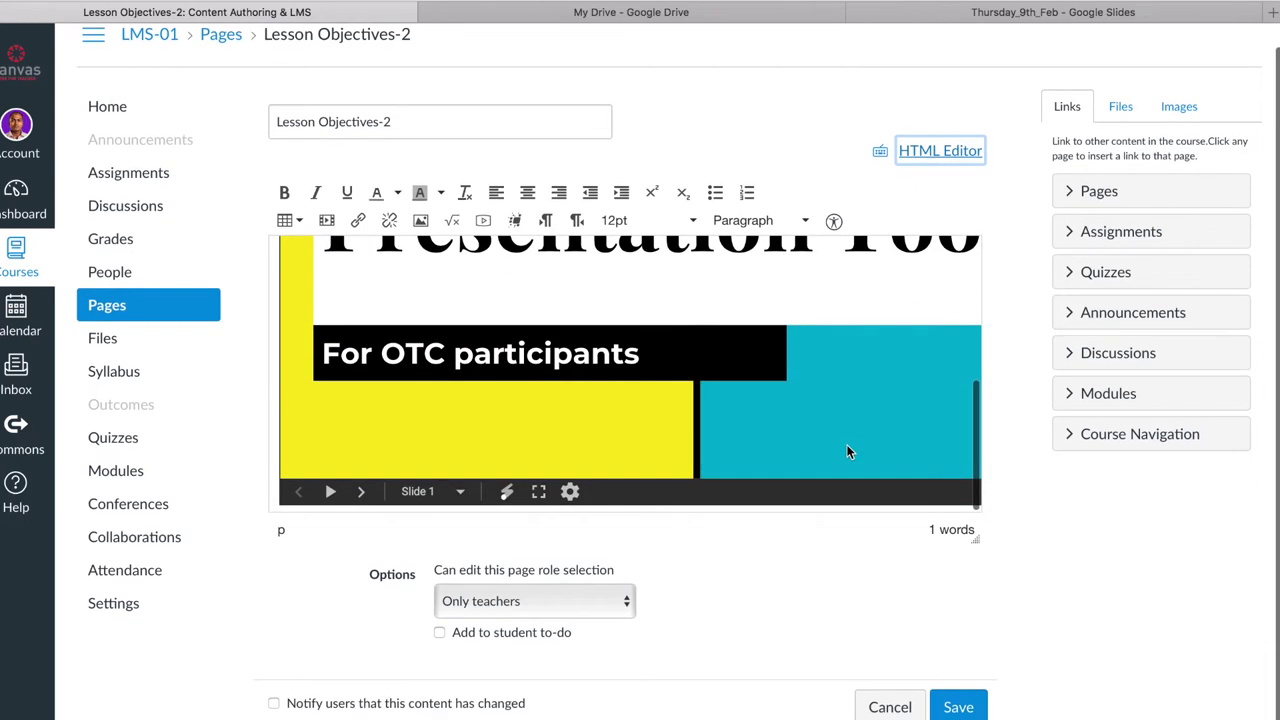
pyautogui.scroll(1, 846, 452)
pyautogui.scroll(5, 846, 450)
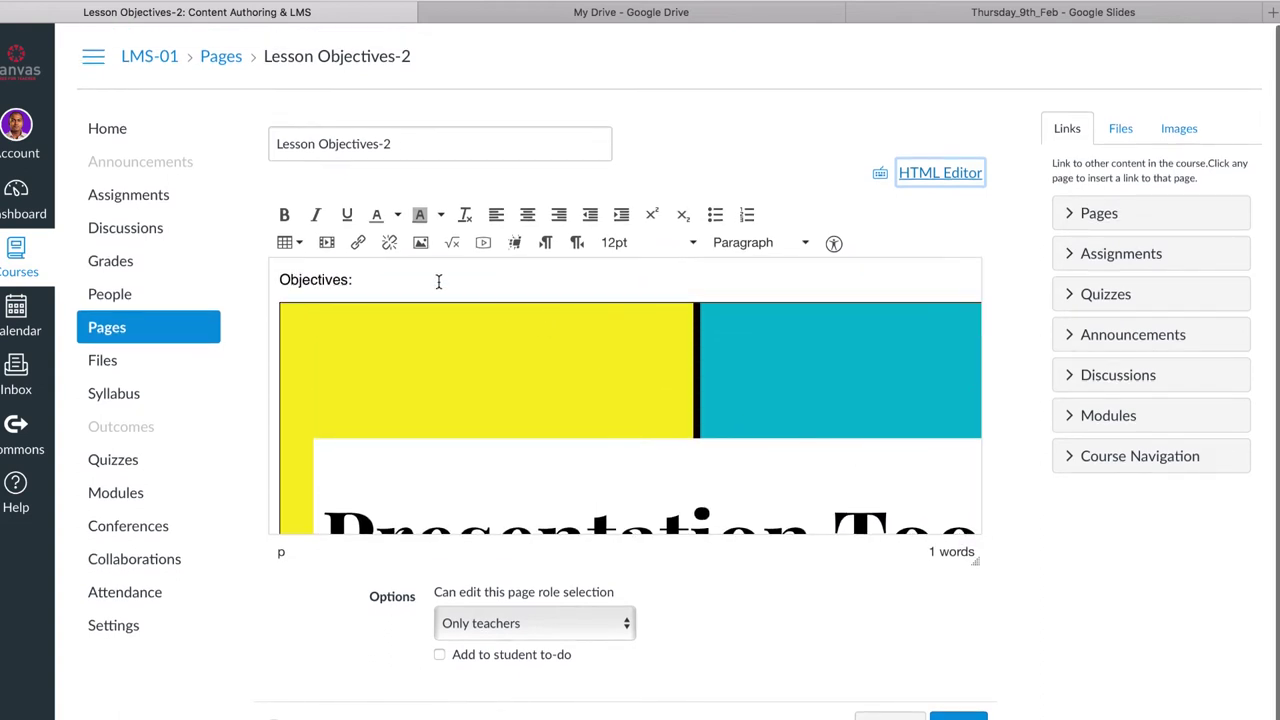
pyautogui.click(437, 280)
pyautogui.press('Return')
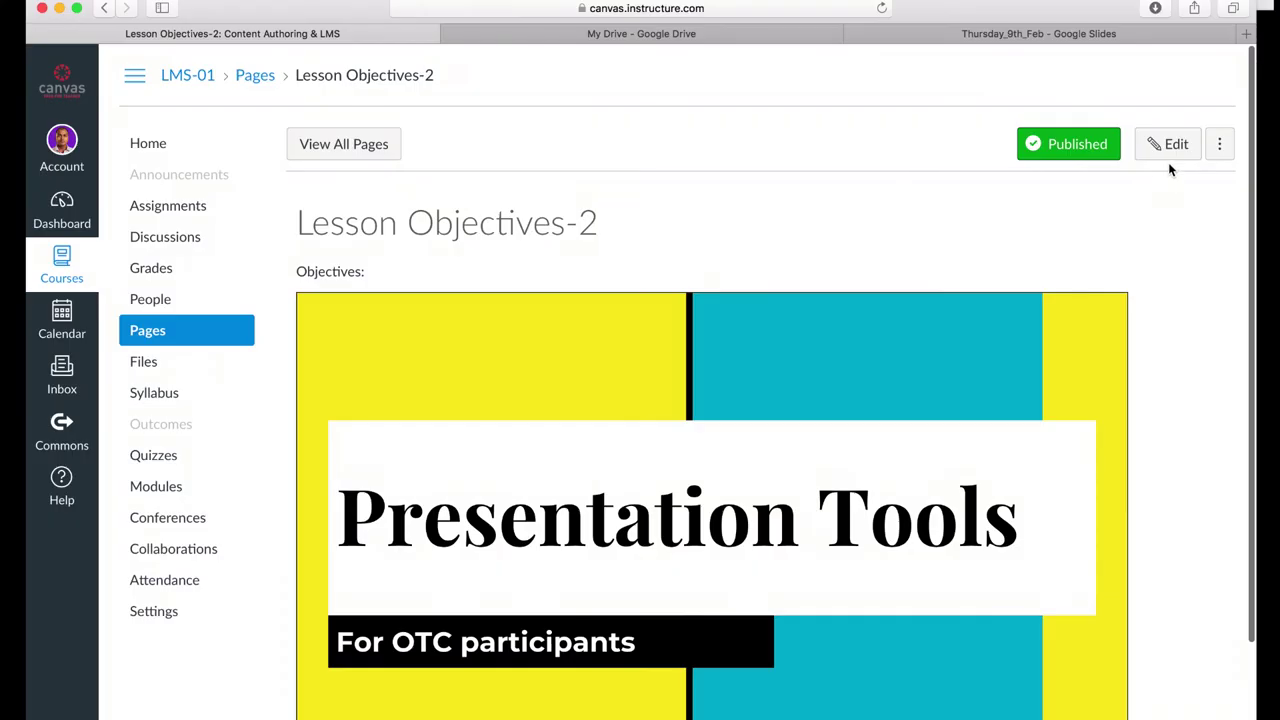
# Reopen the Lesson Objectives-2 page for editing and add two blank lines below "Objectives:".
pyautogui.click(1172, 146)
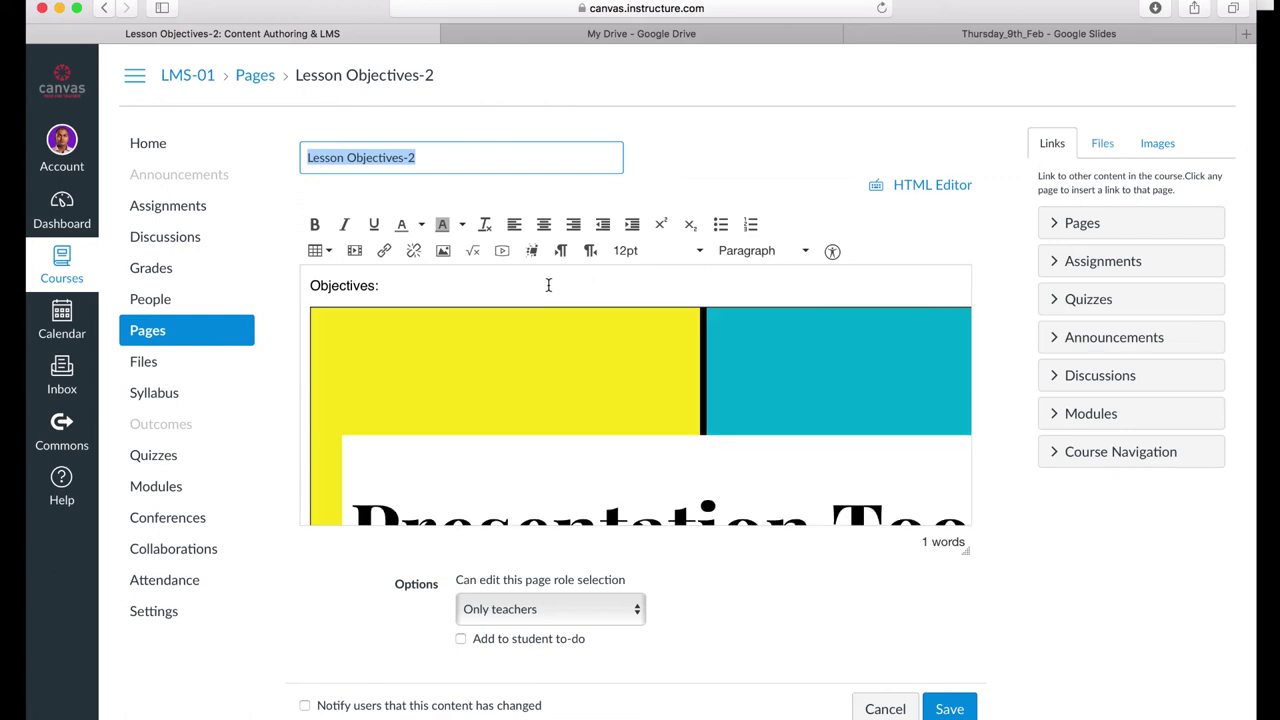
pyautogui.click(548, 285)
pyautogui.press('Return')
pyautogui.press('Return')
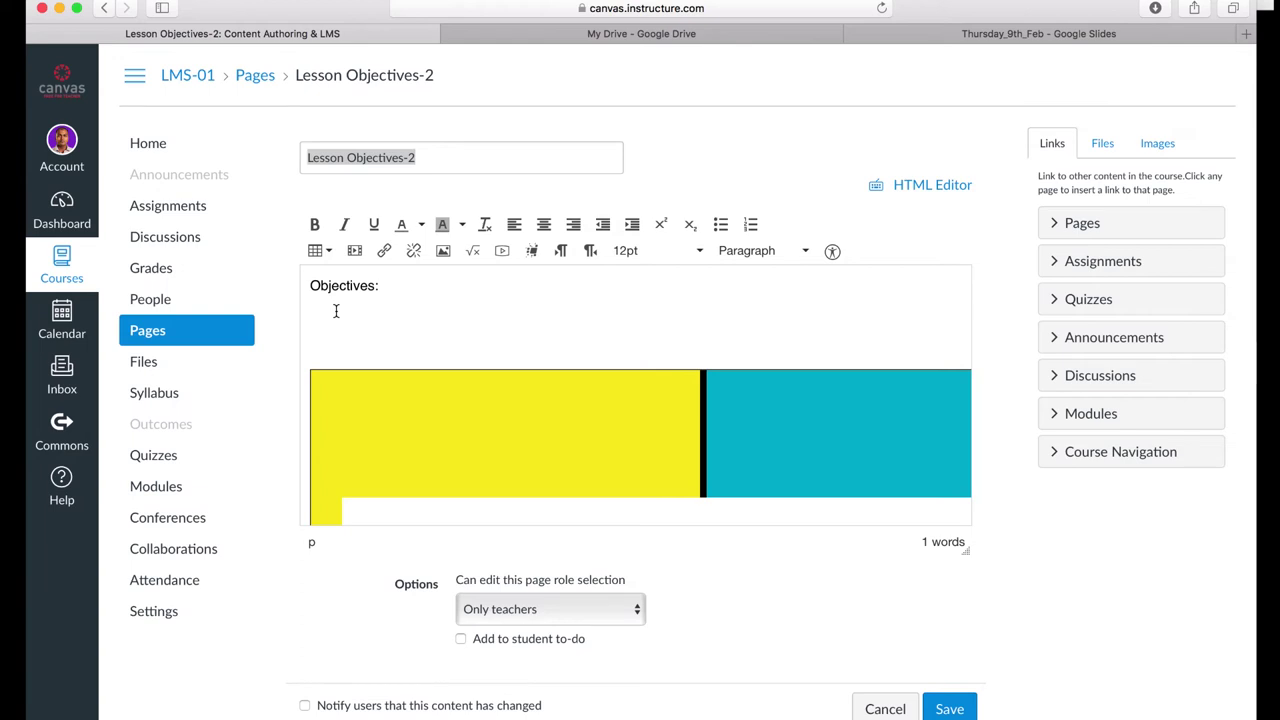
# Upload IIT_Bombay_FDP.pdf to the course files folder so that its link is inserted below "Objectives:".
pyautogui.click(1103, 146)
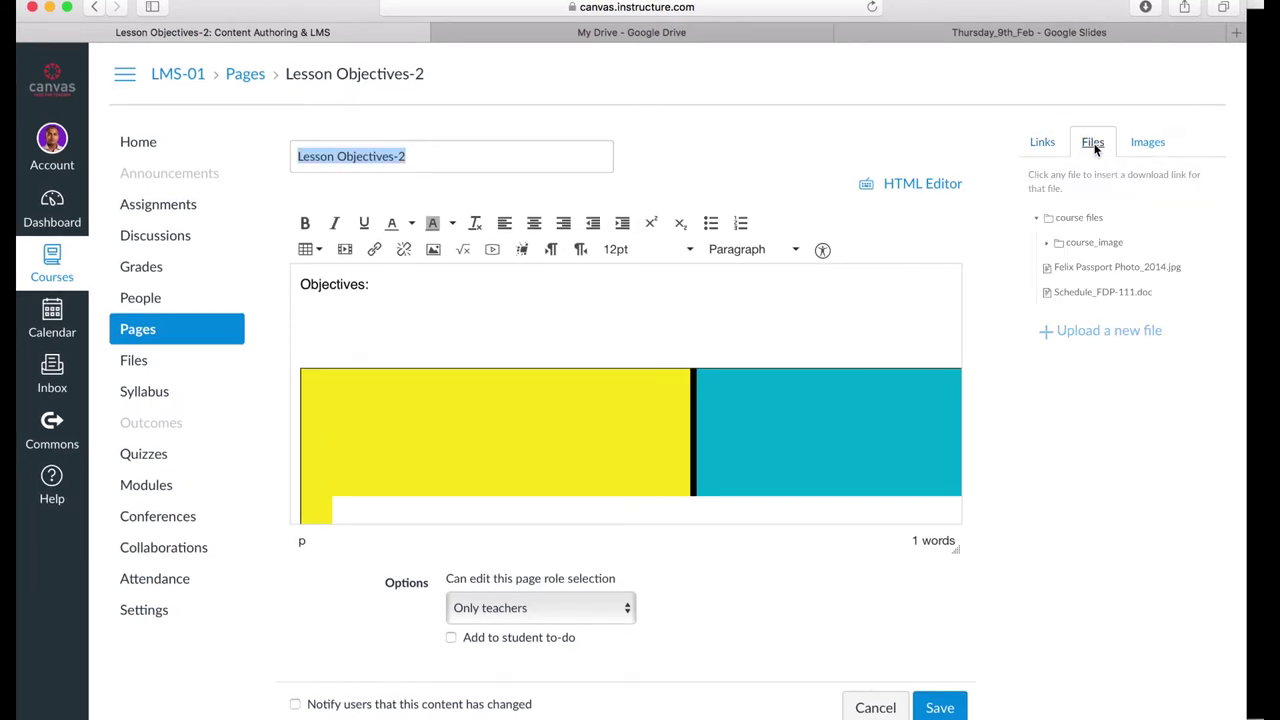
pyautogui.click(1068, 335)
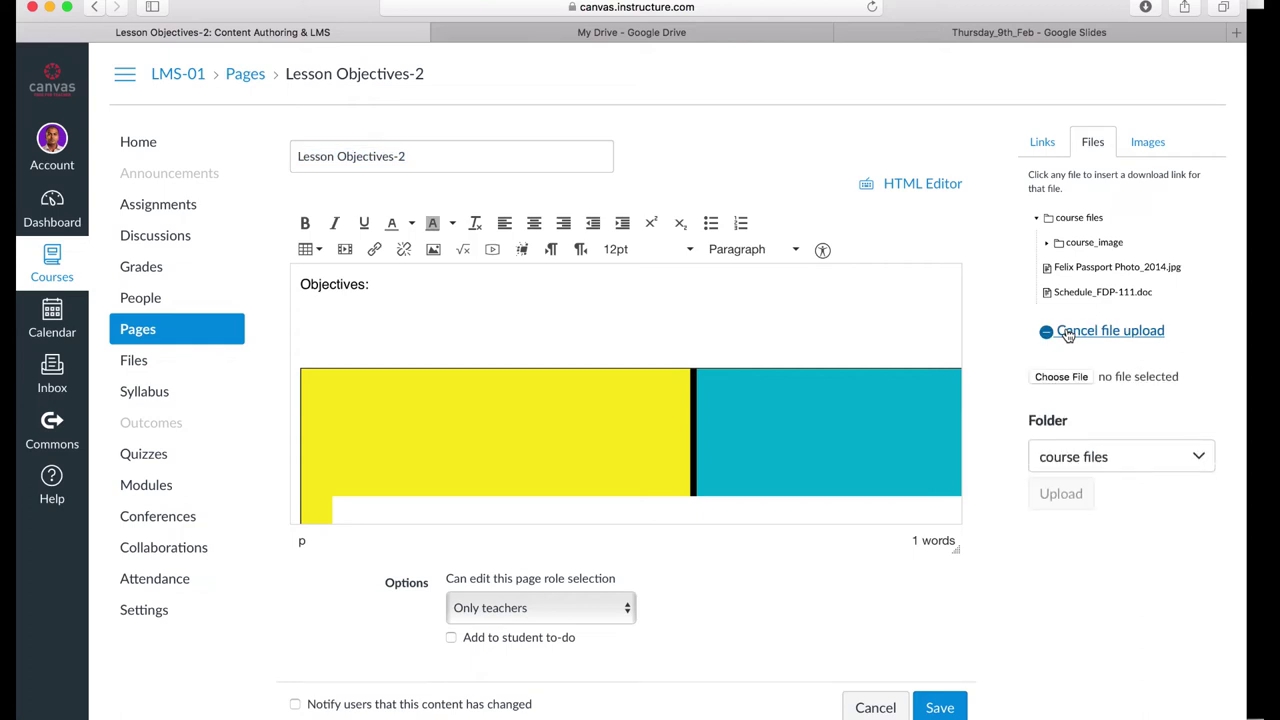
pyautogui.click(1059, 378)
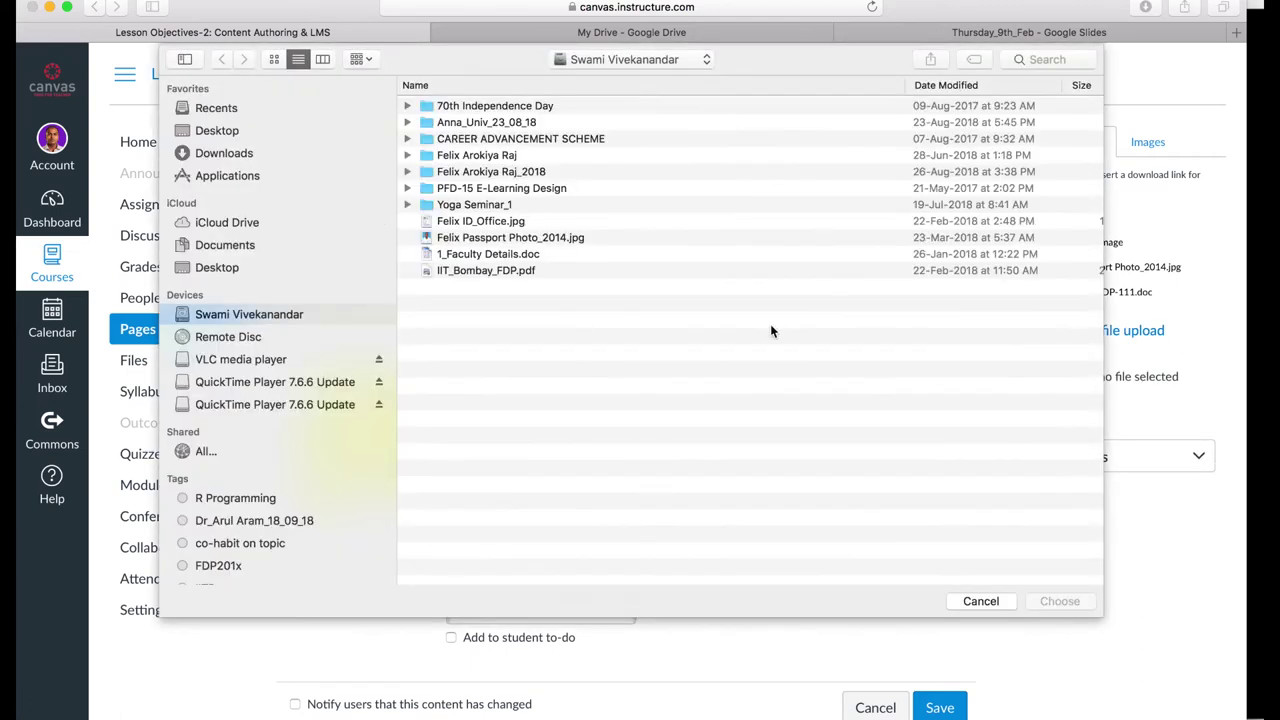
pyautogui.click(475, 270)
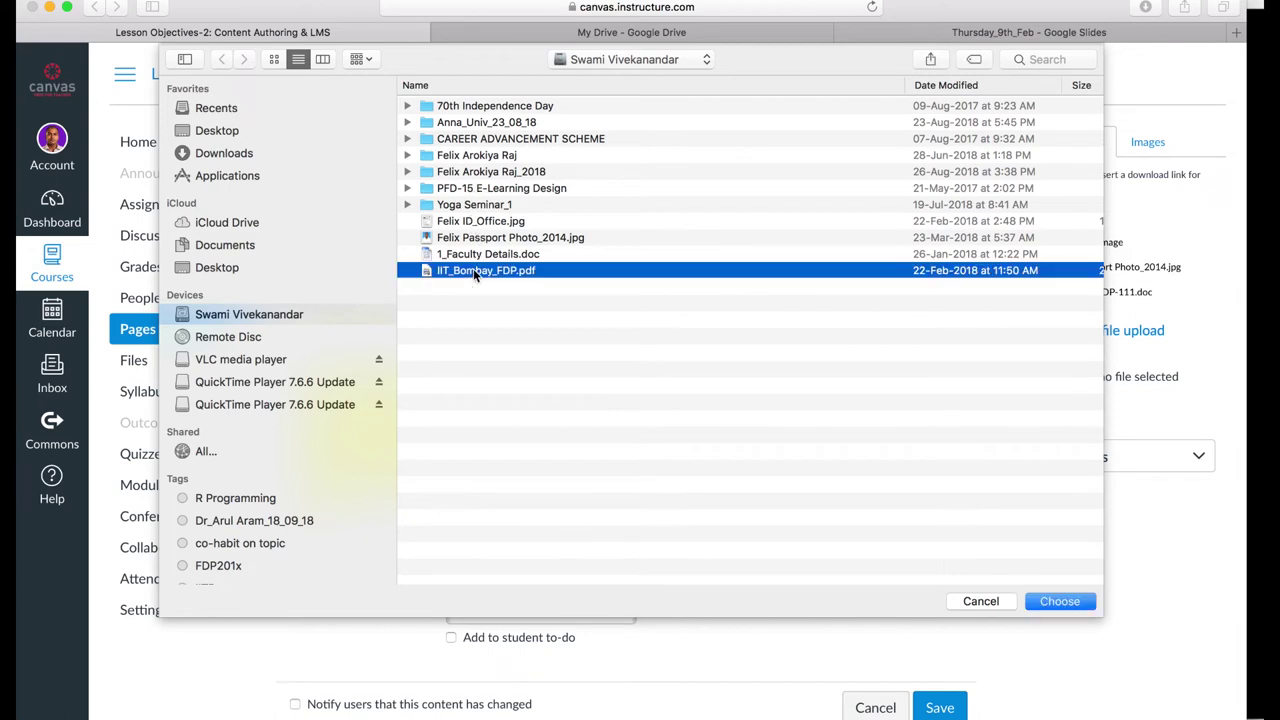
pyautogui.click(1068, 606)
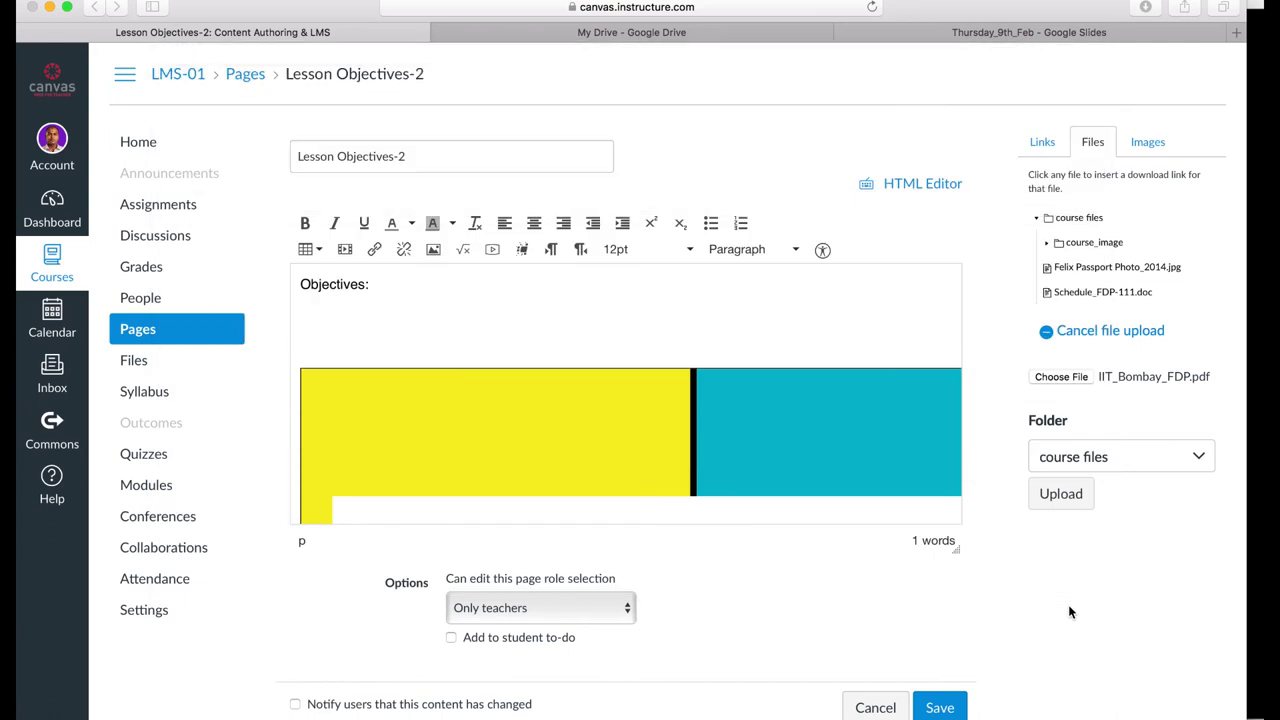
pyautogui.click(1066, 498)
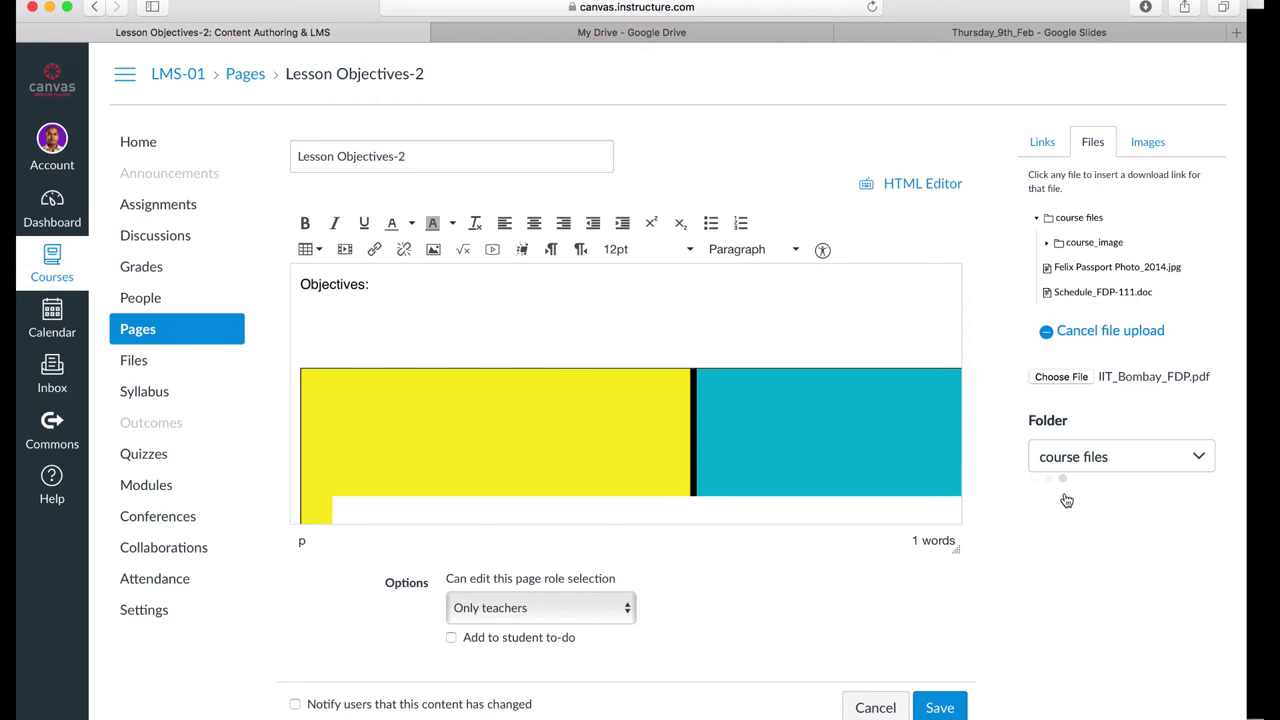
# Add a blank line below the IIT_Bombay_FDP.pdf link and save the page.
pyautogui.click(585, 346)
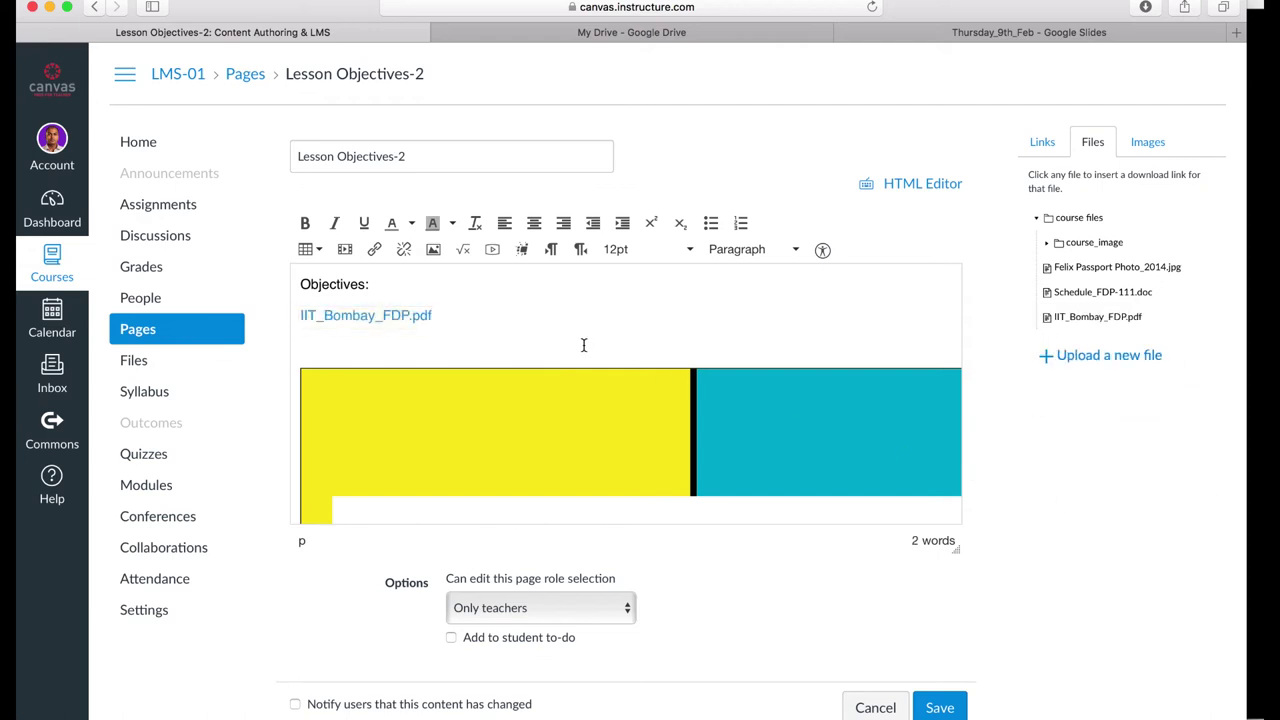
pyautogui.press('Return')
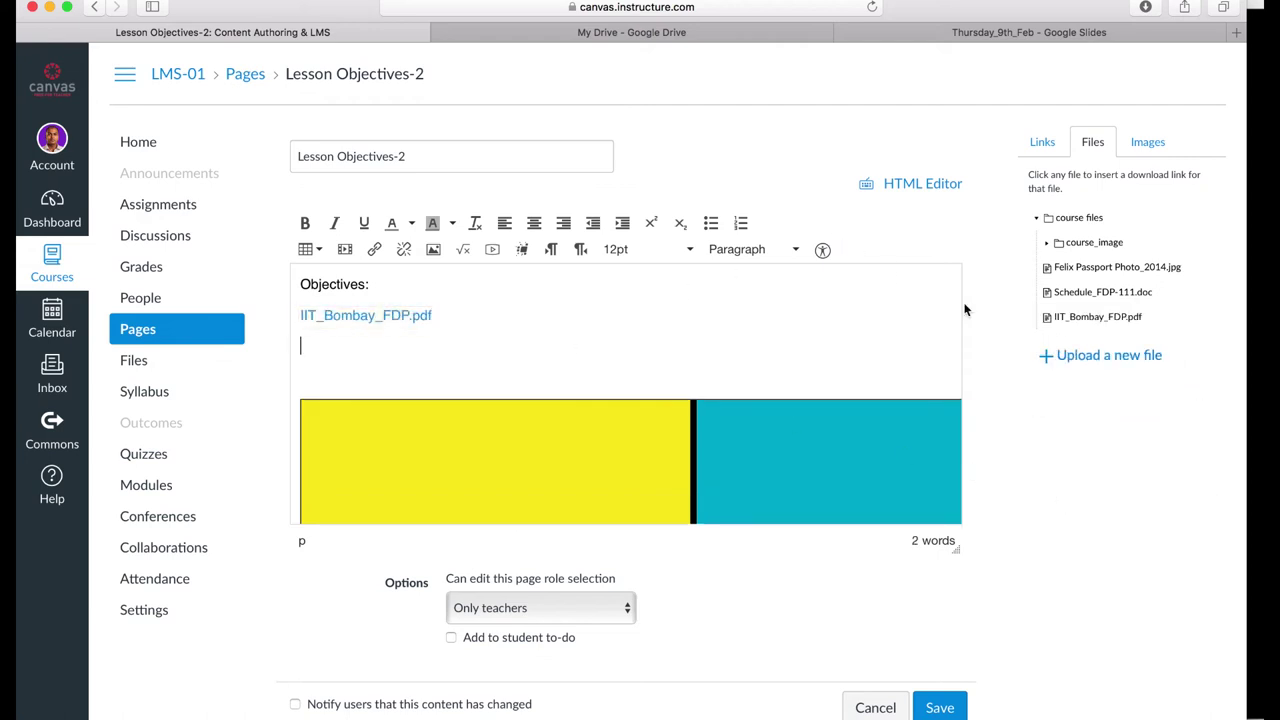
pyautogui.click(940, 708)
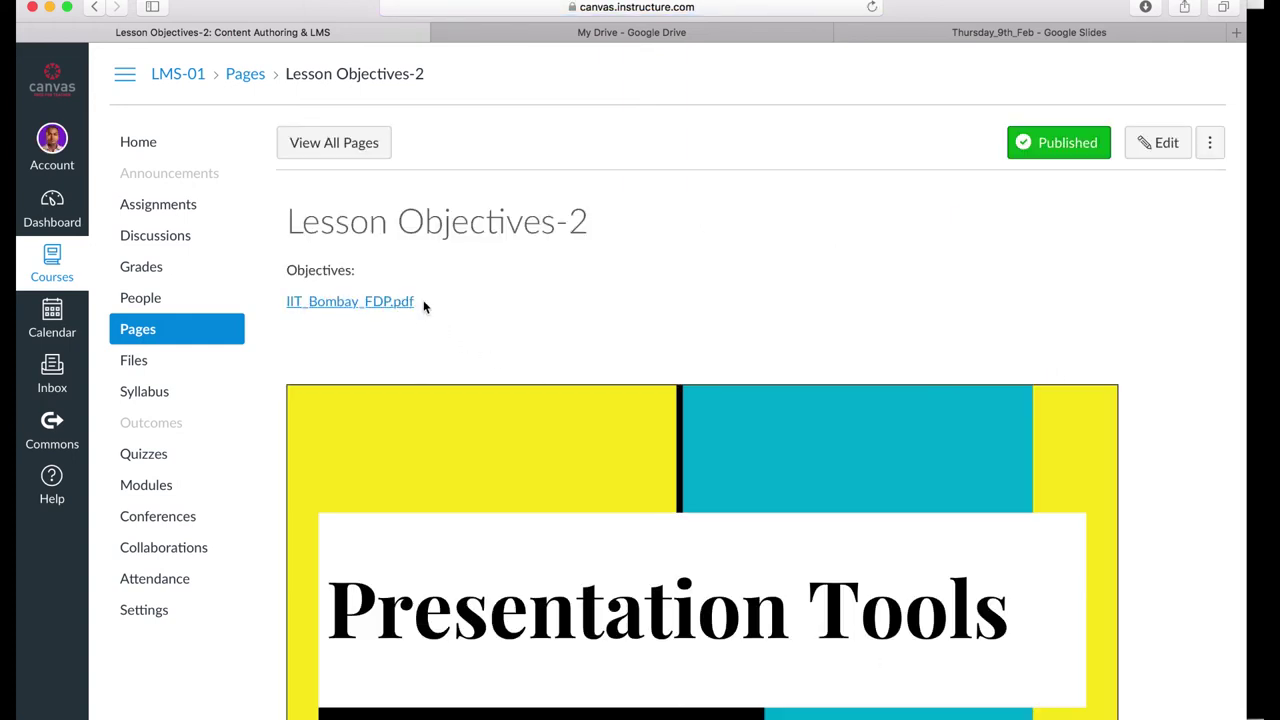
# Reopen the page for editing and embed the passport photo from the course images before "Objectives:".
pyautogui.click(1160, 143)
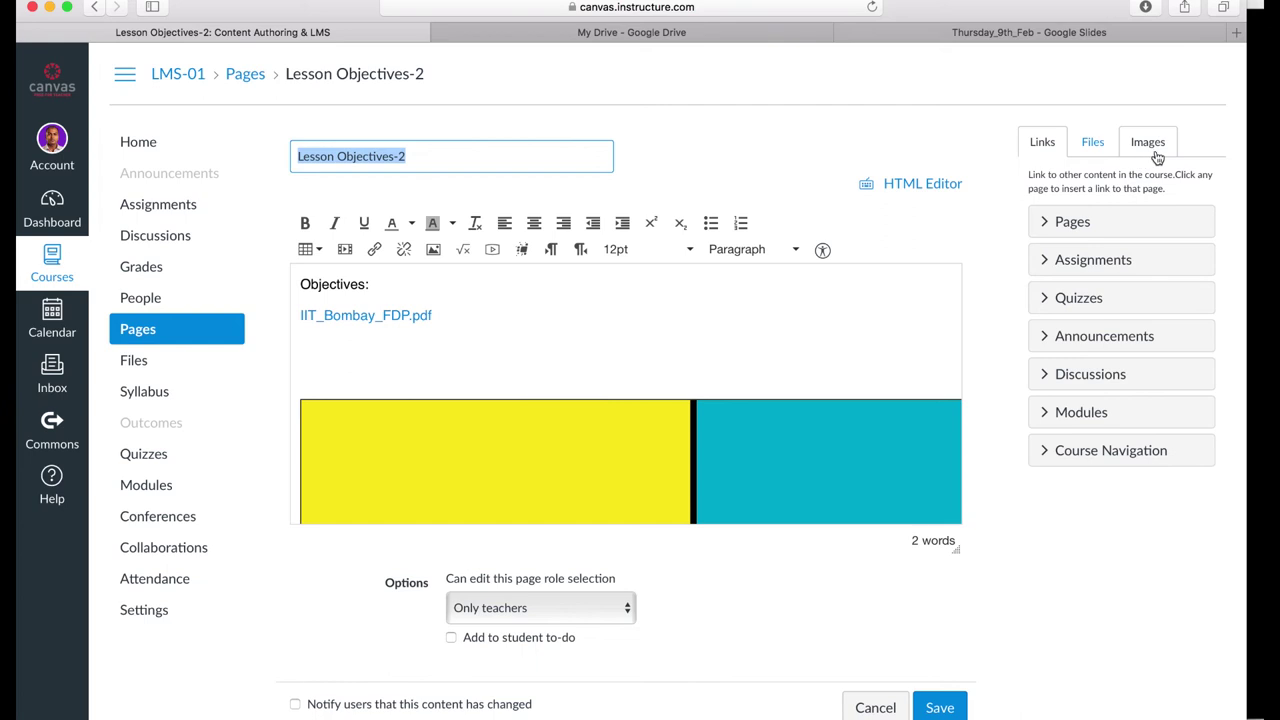
pyautogui.click(1152, 150)
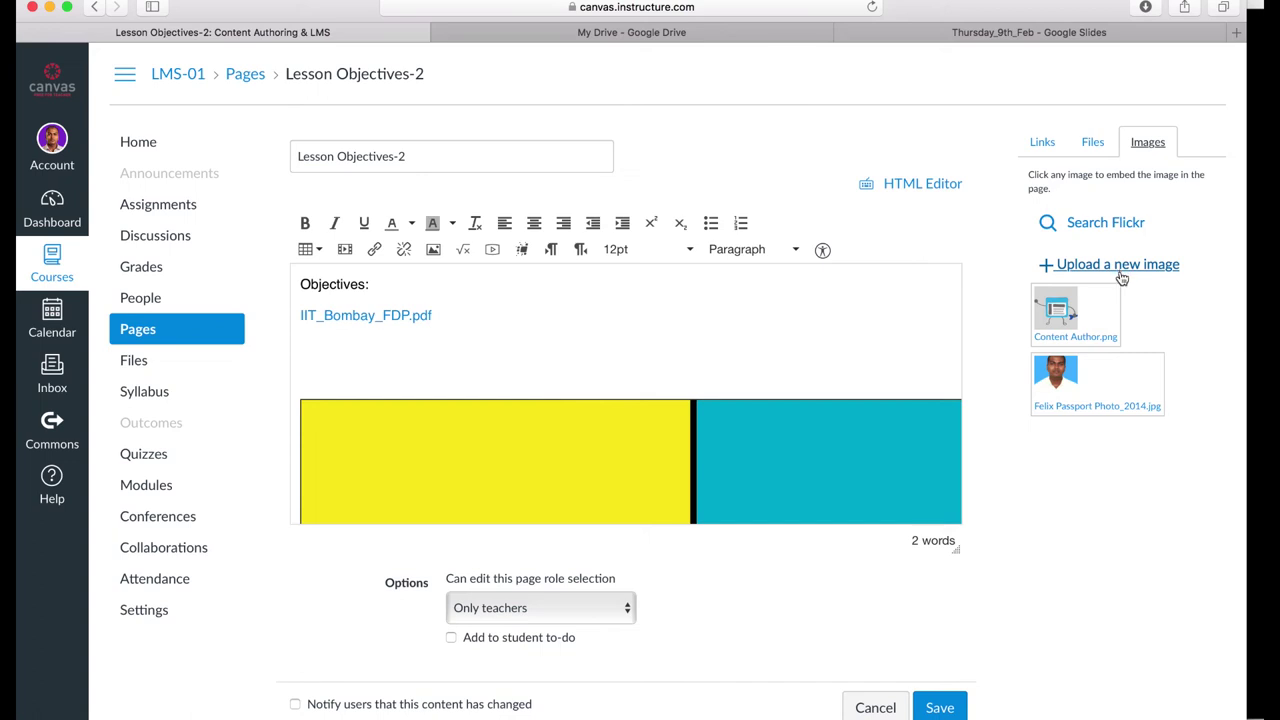
pyautogui.click(1078, 377)
# Insert a link to the Lesson Objectives course page below the PDF link and save the page.
pyautogui.click(1032, 156)
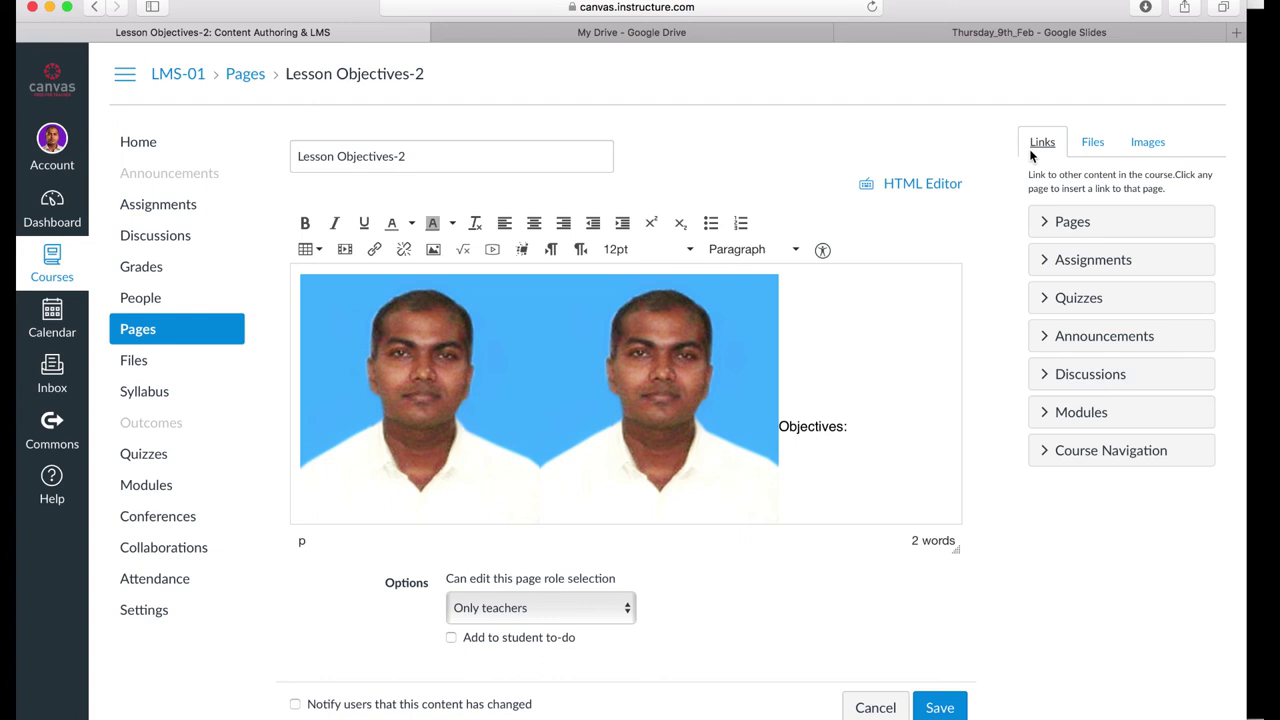
pyautogui.click(1047, 224)
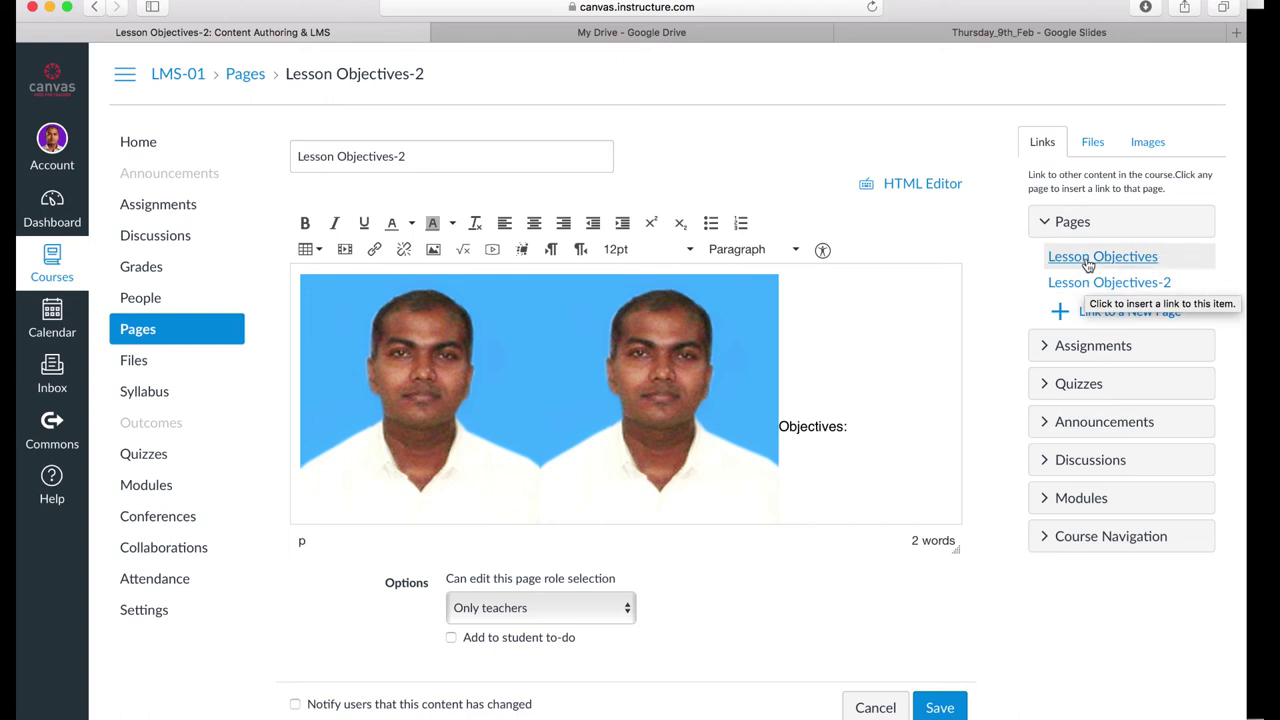
pyautogui.click(1088, 259)
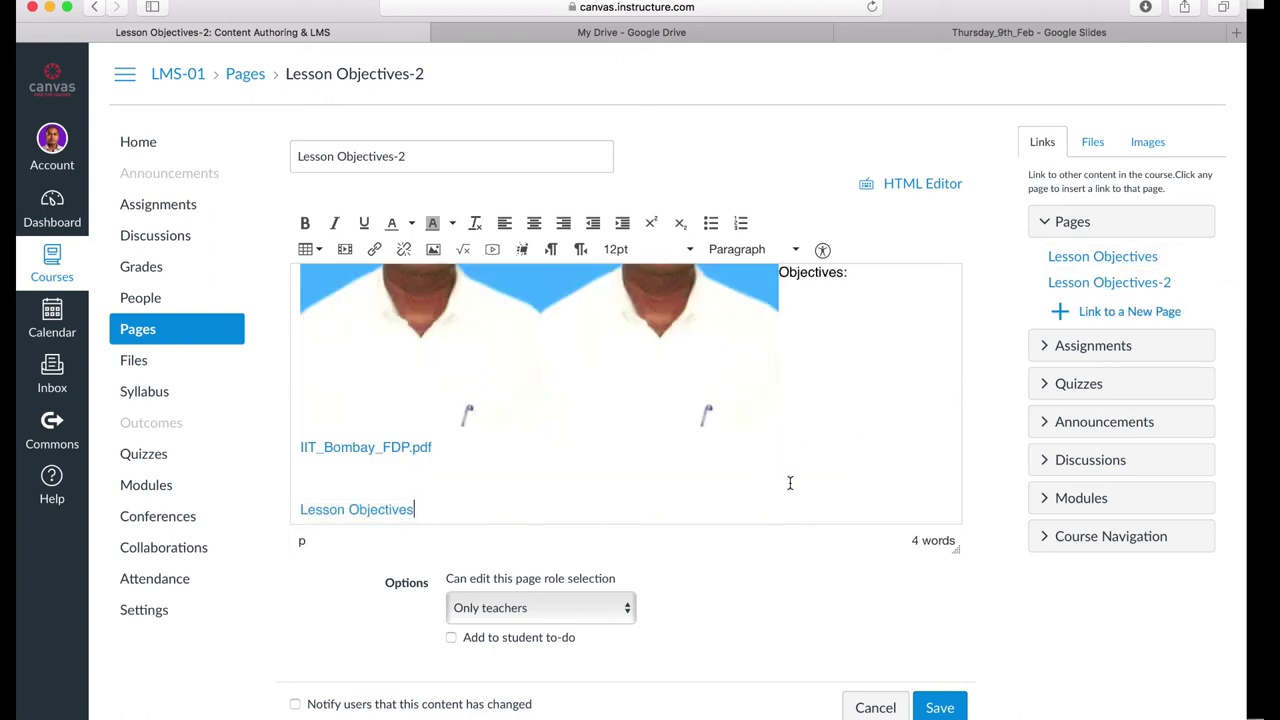
pyautogui.click(939, 710)
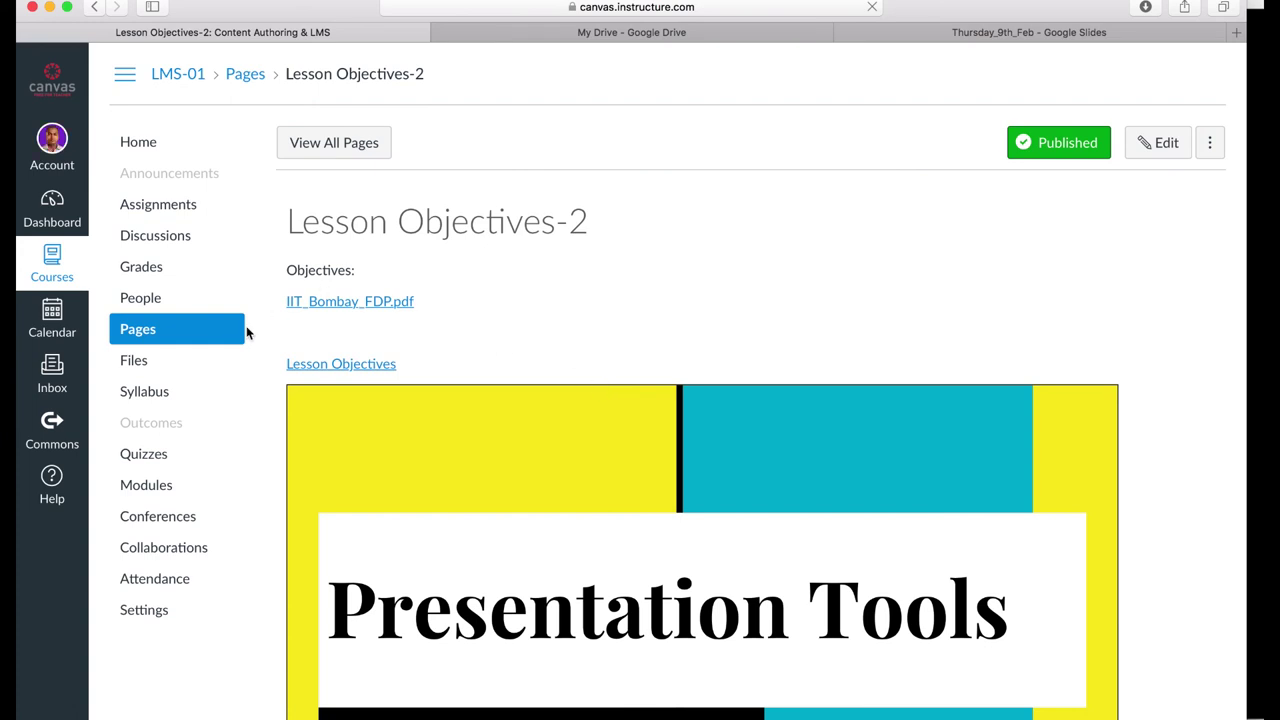
# Open the Test Module's Discussion item for editing and examine its posting, attachment, reply and group options.
pyautogui.click(150, 487)
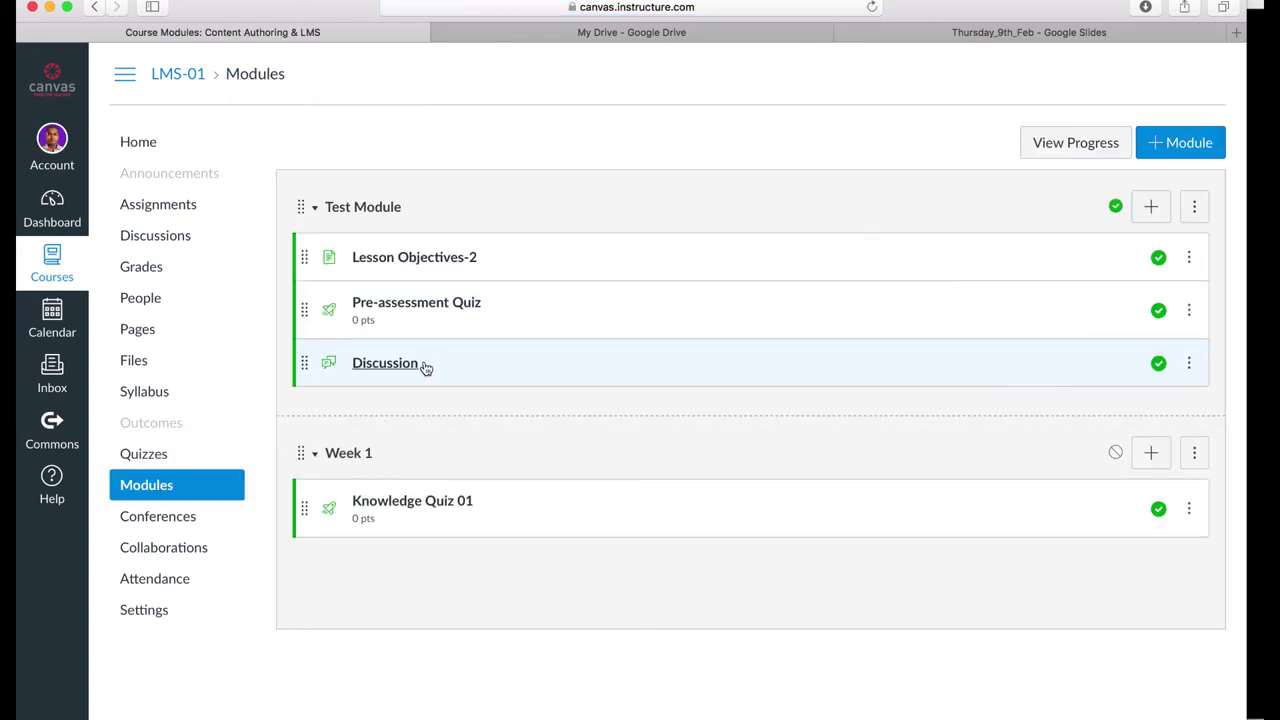
pyautogui.click(420, 366)
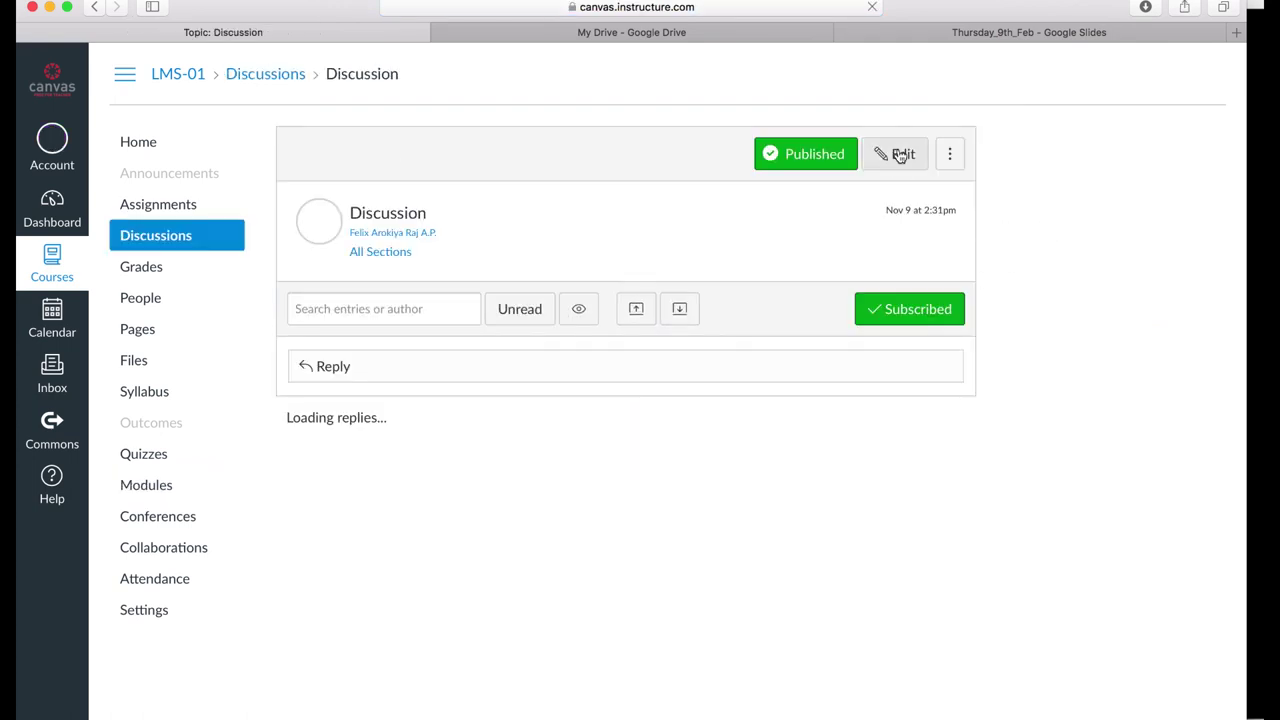
pyautogui.click(899, 154)
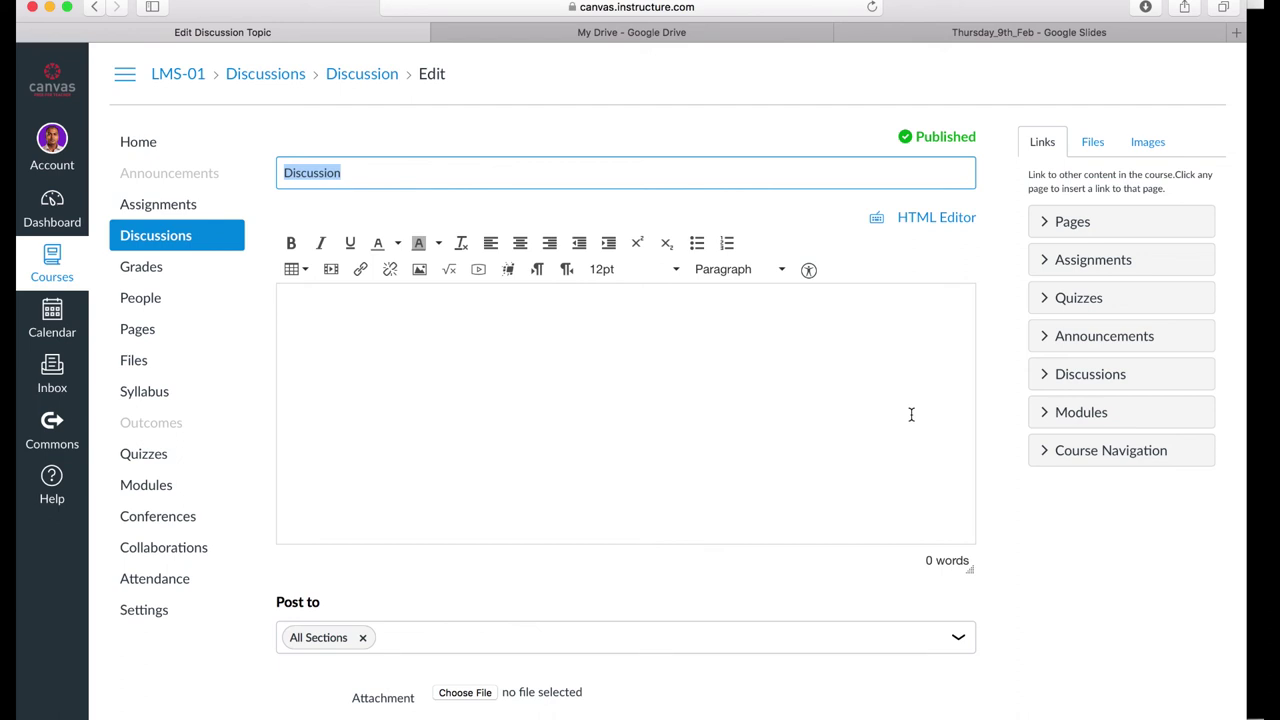
pyautogui.scroll(-1, 921, 600)
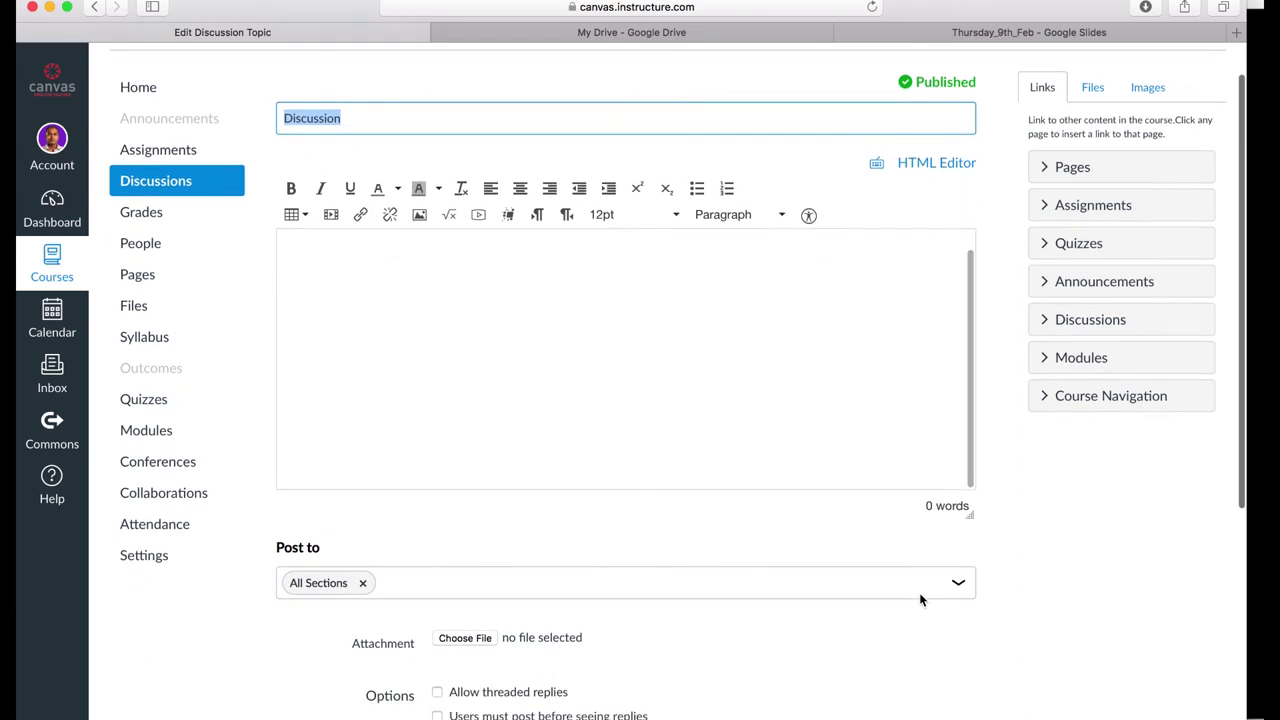
pyautogui.scroll(-4, 921, 600)
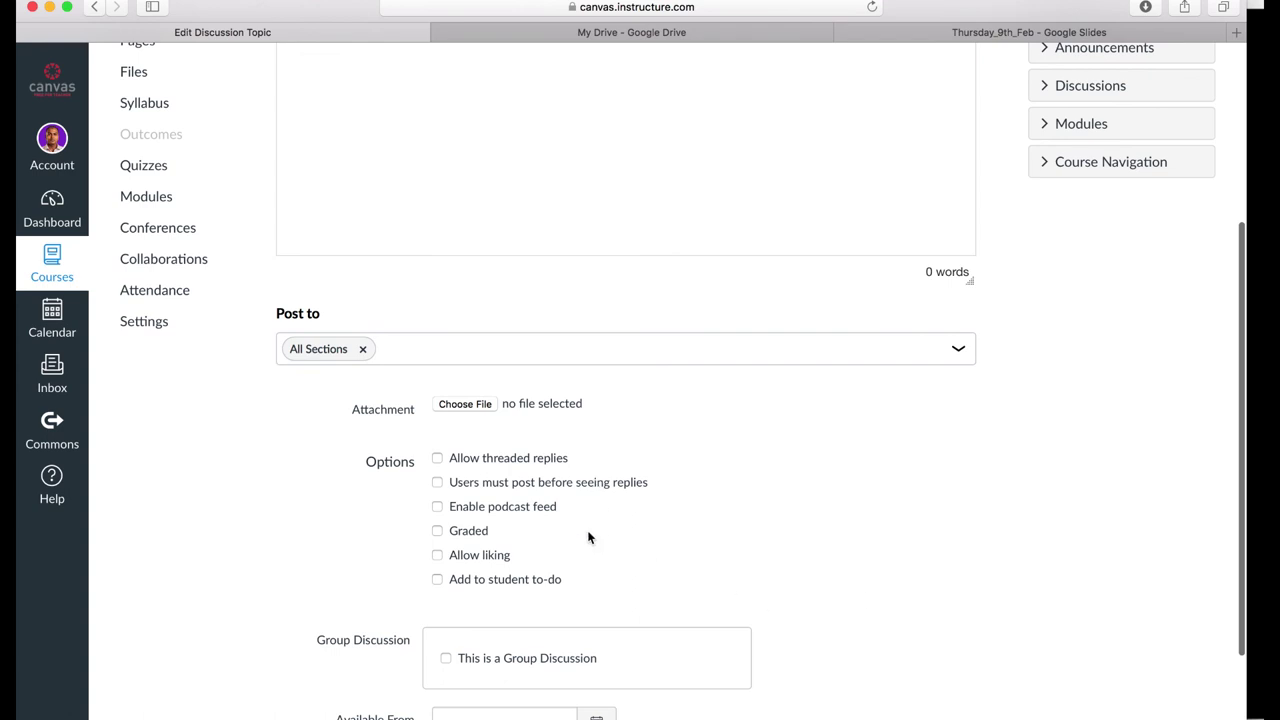
pyautogui.scroll(5, 598, 500)
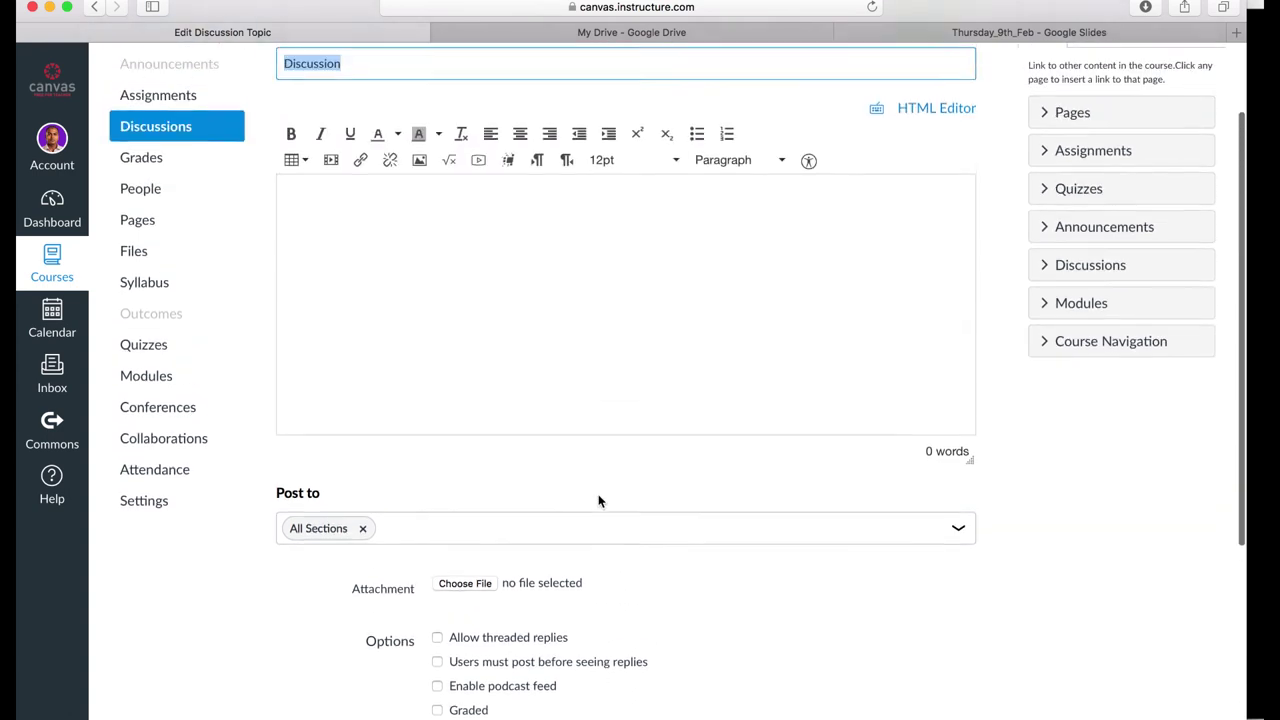